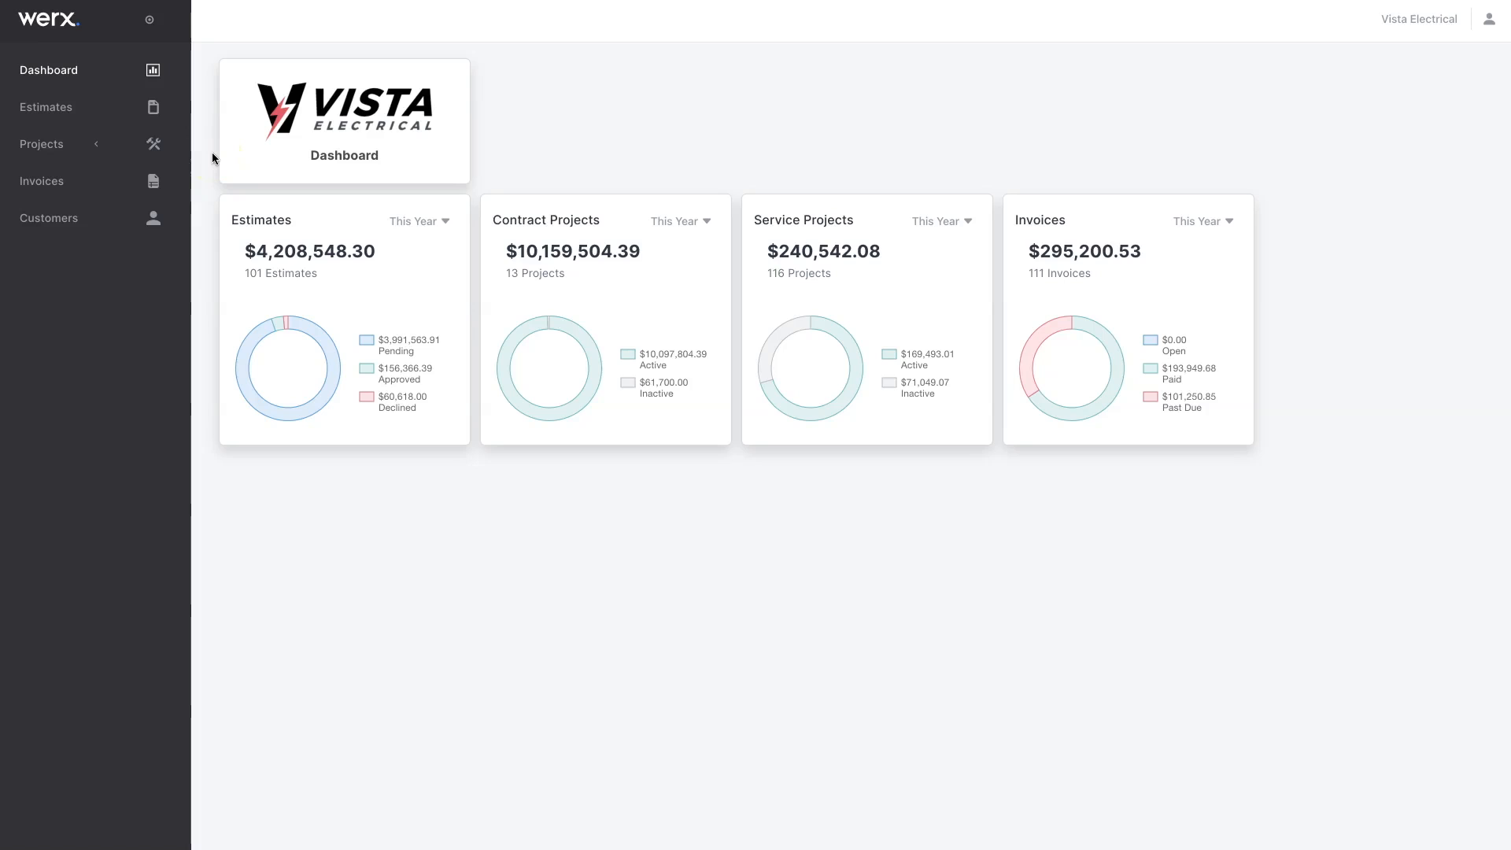
# - Open the Century Business Center contract project and show its extra work authorizations
pyautogui.click(92, 147)
pyautogui.click(77, 193)
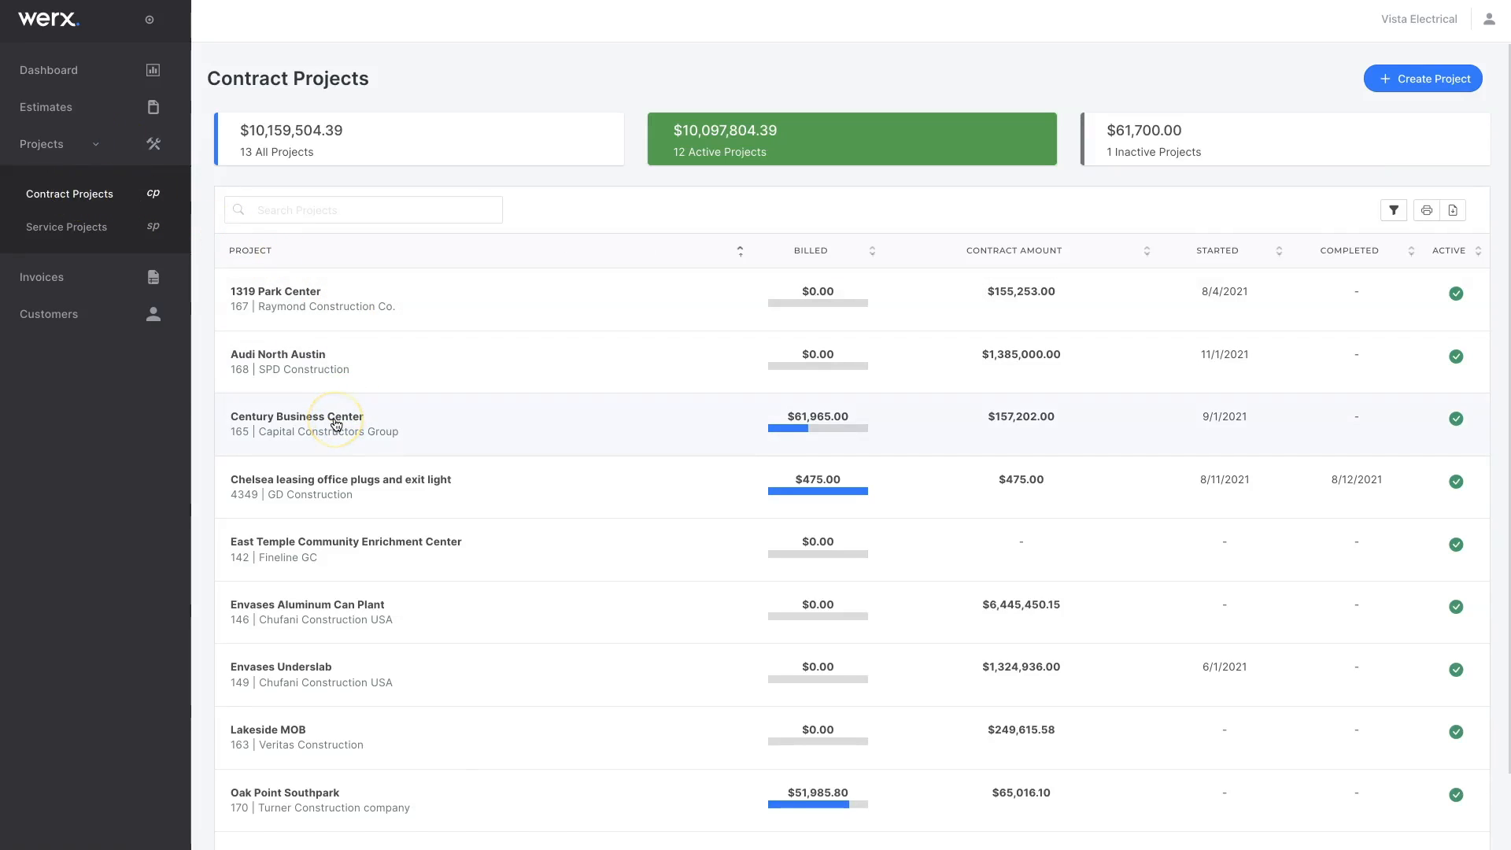
pyautogui.click(335, 423)
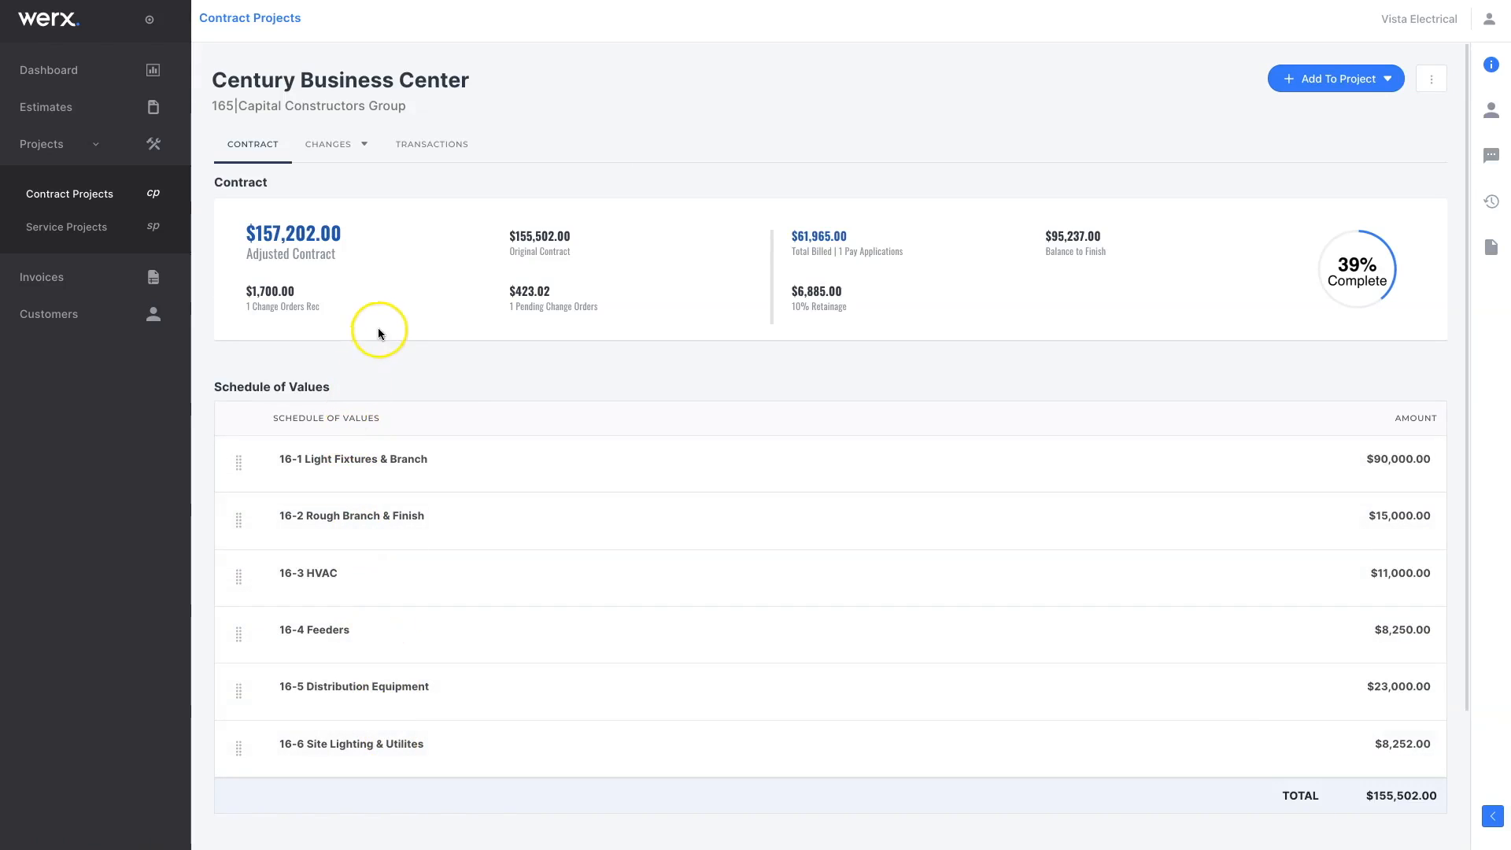
pyautogui.click(363, 145)
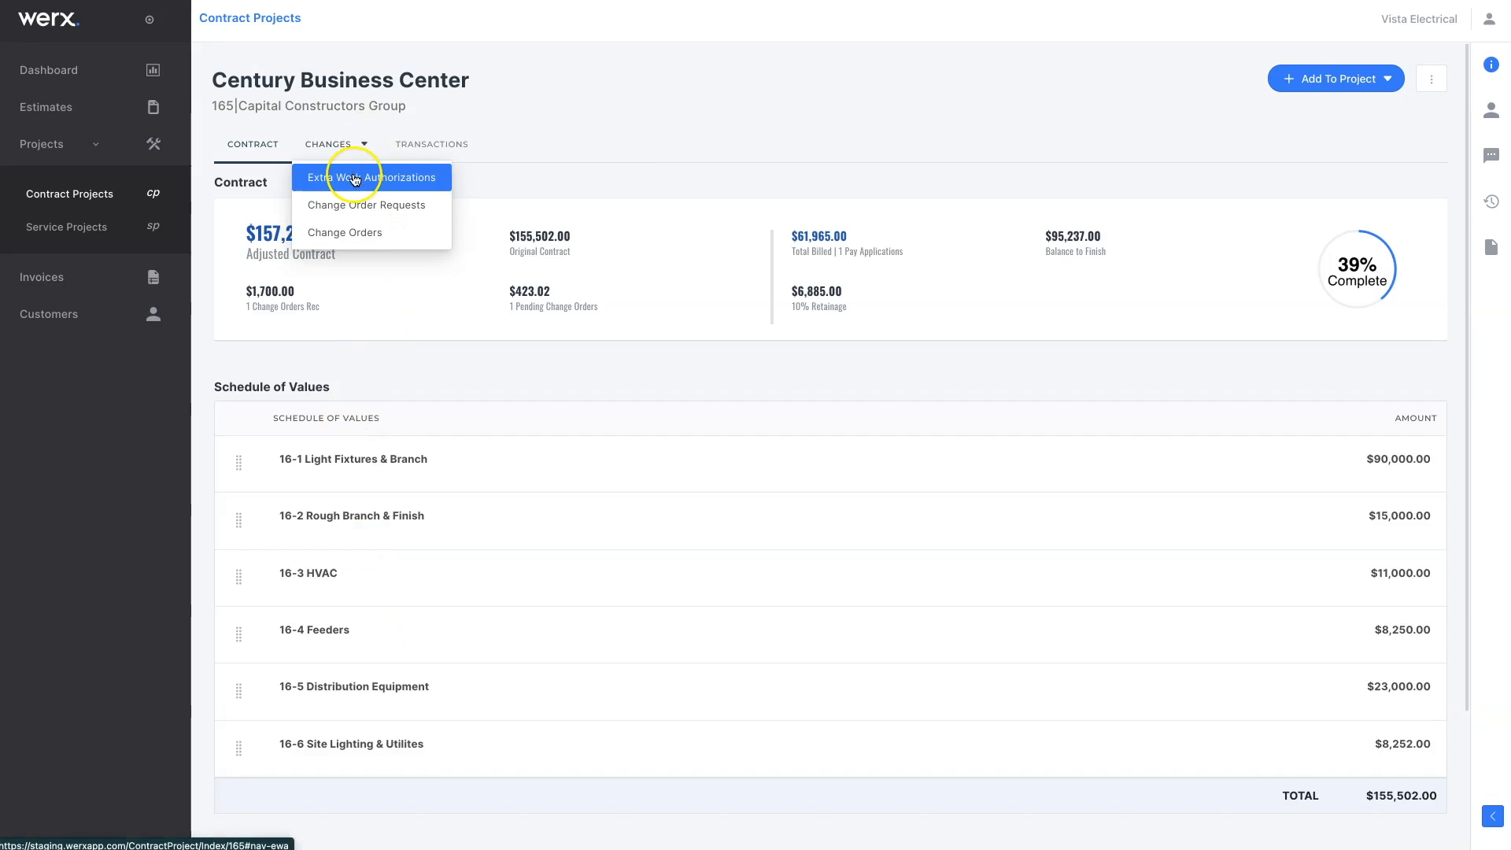
pyautogui.click(354, 178)
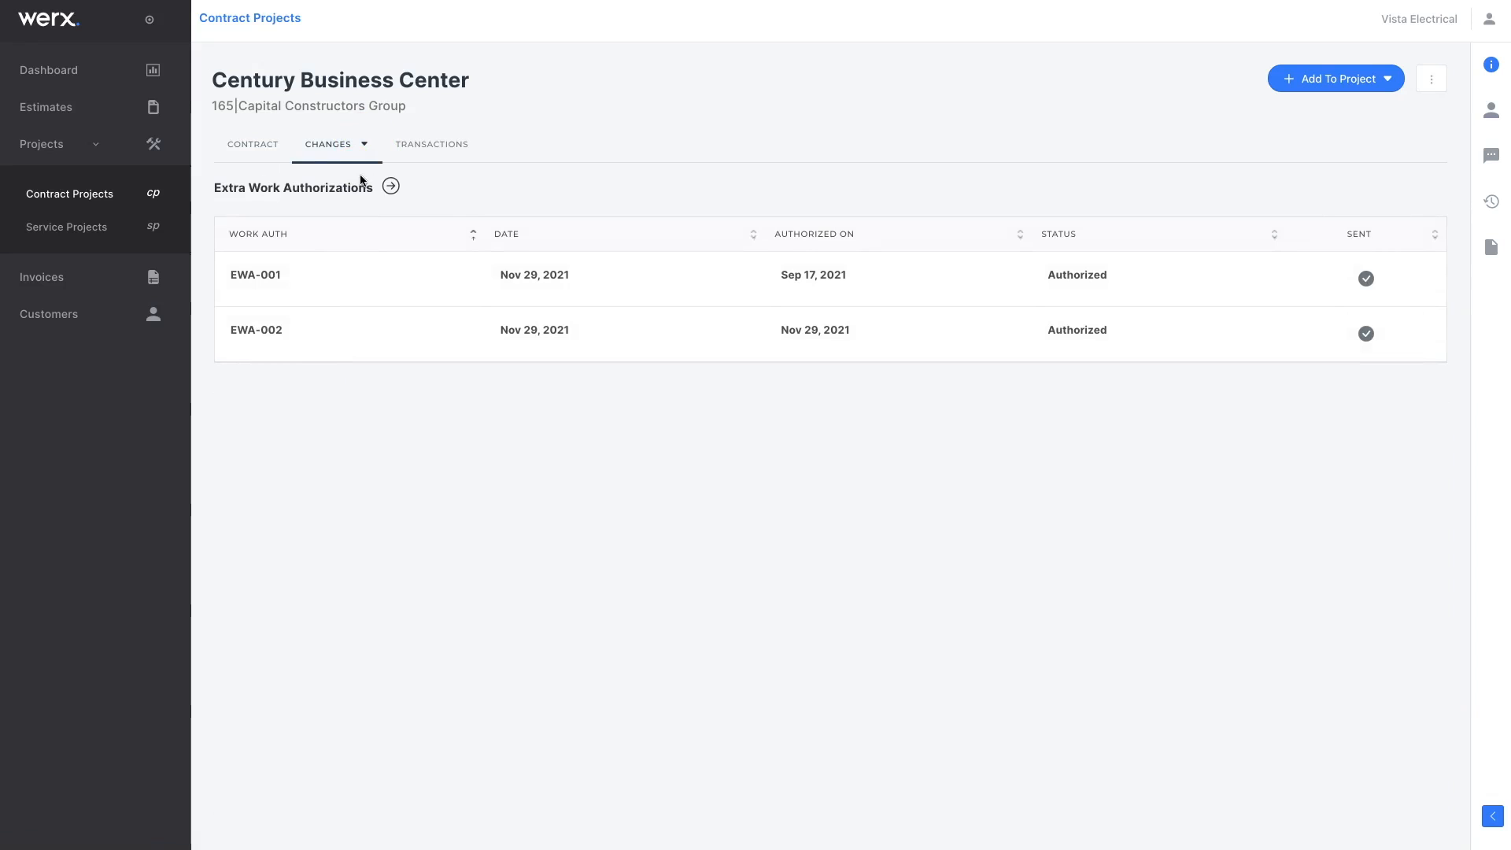
# - Start a new extra work authorization, entering the requester's name and "Extra Work" as the work to authorize
pyautogui.click(1387, 85)
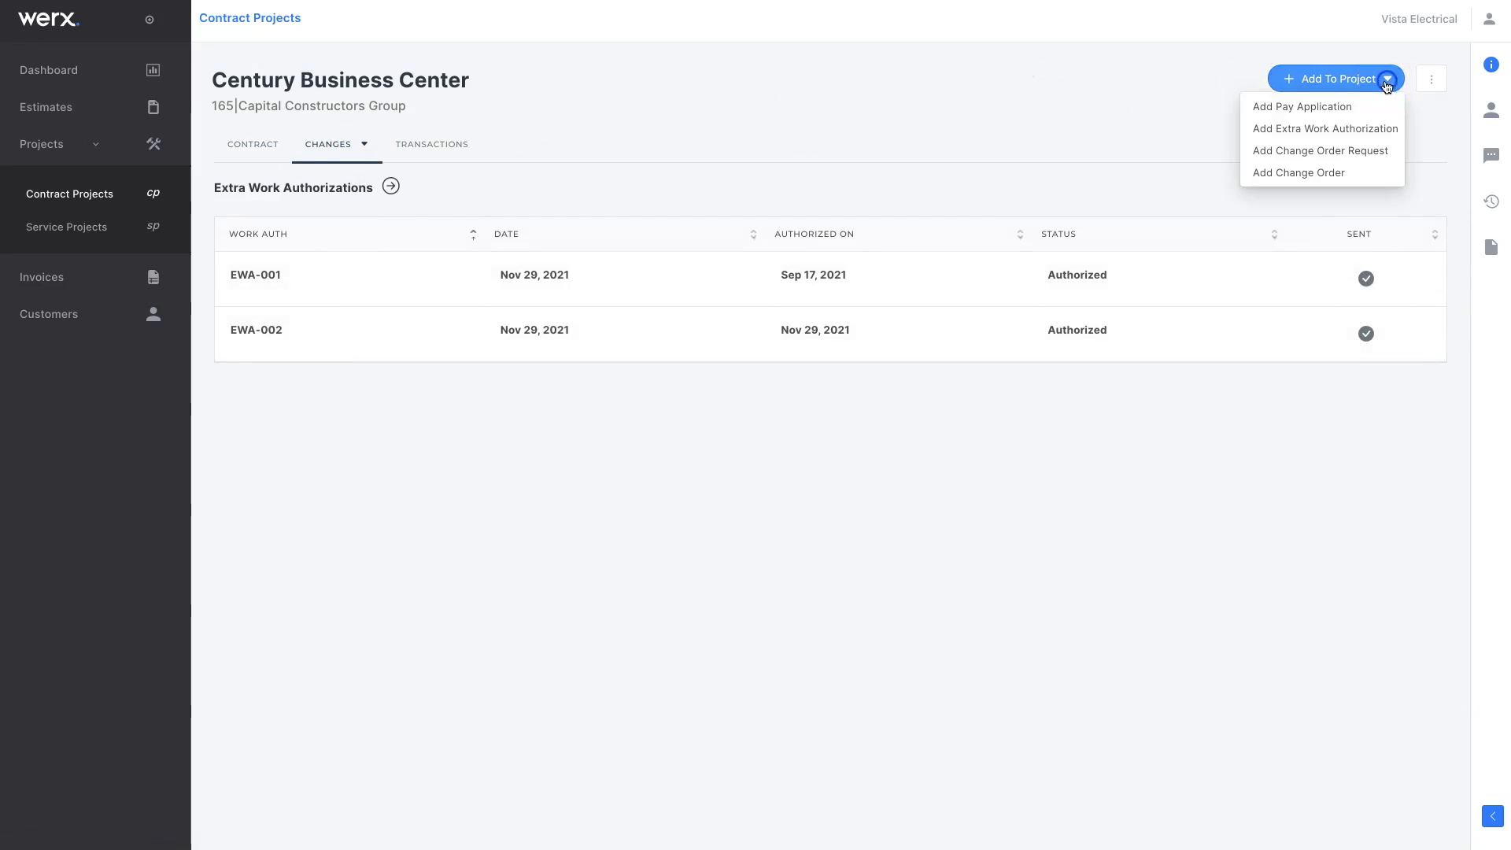
pyautogui.click(1329, 129)
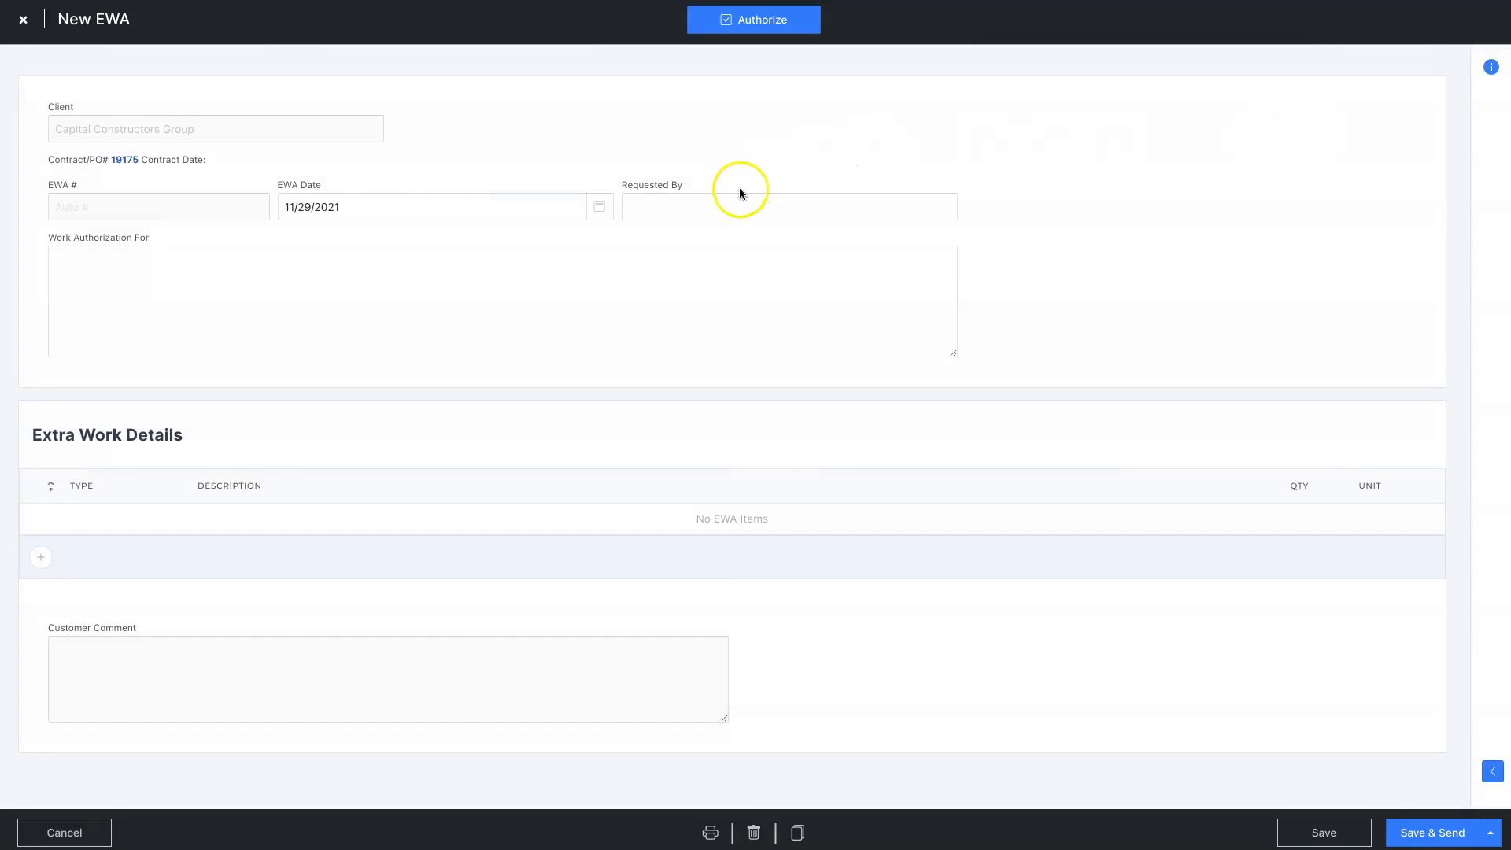
pyautogui.click(725, 203)
pyautogui.write('John Doe')
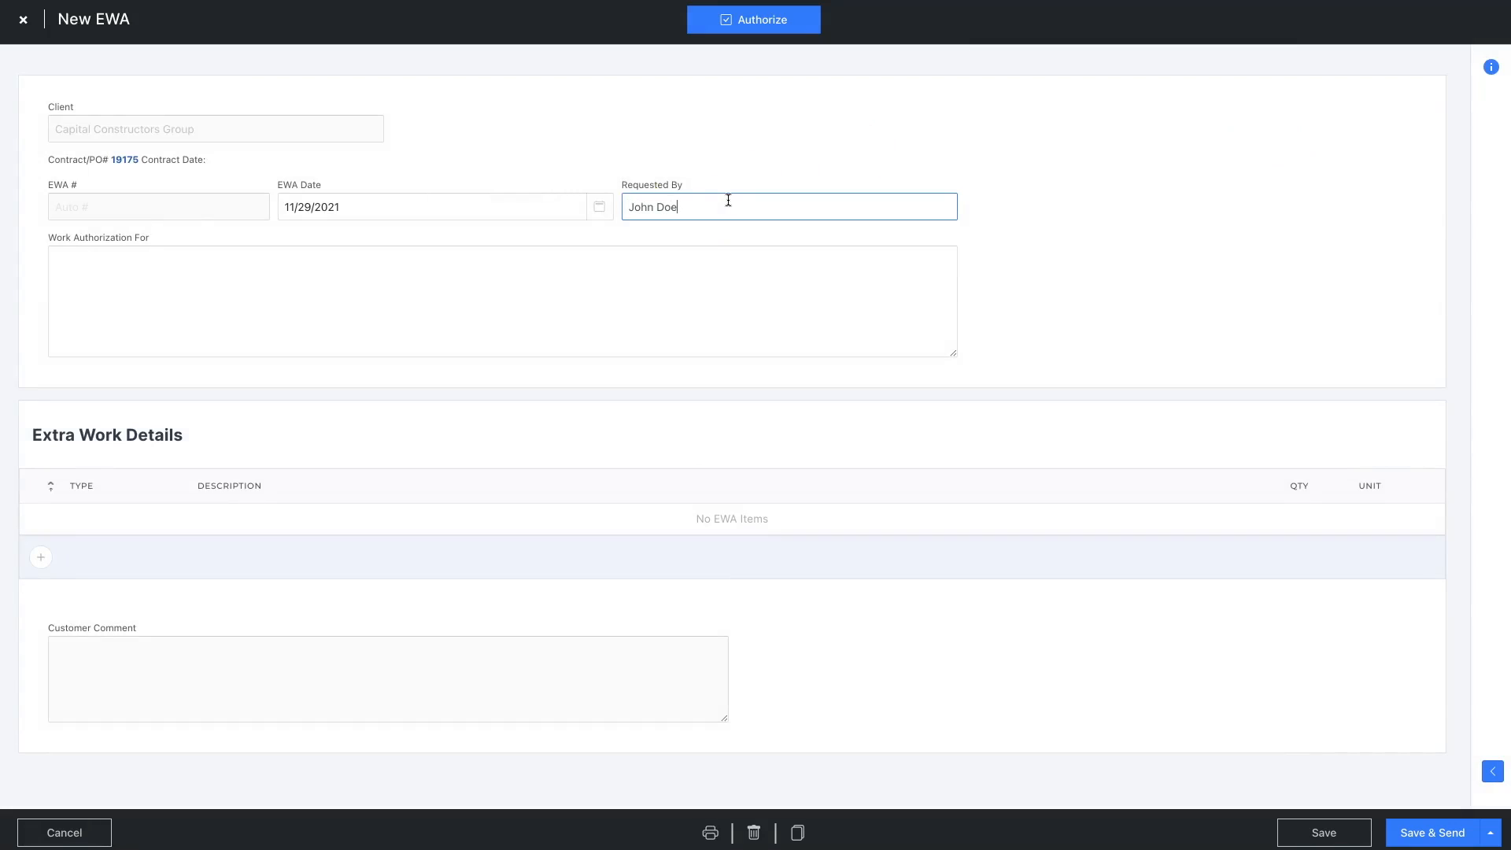
pyautogui.click(178, 257)
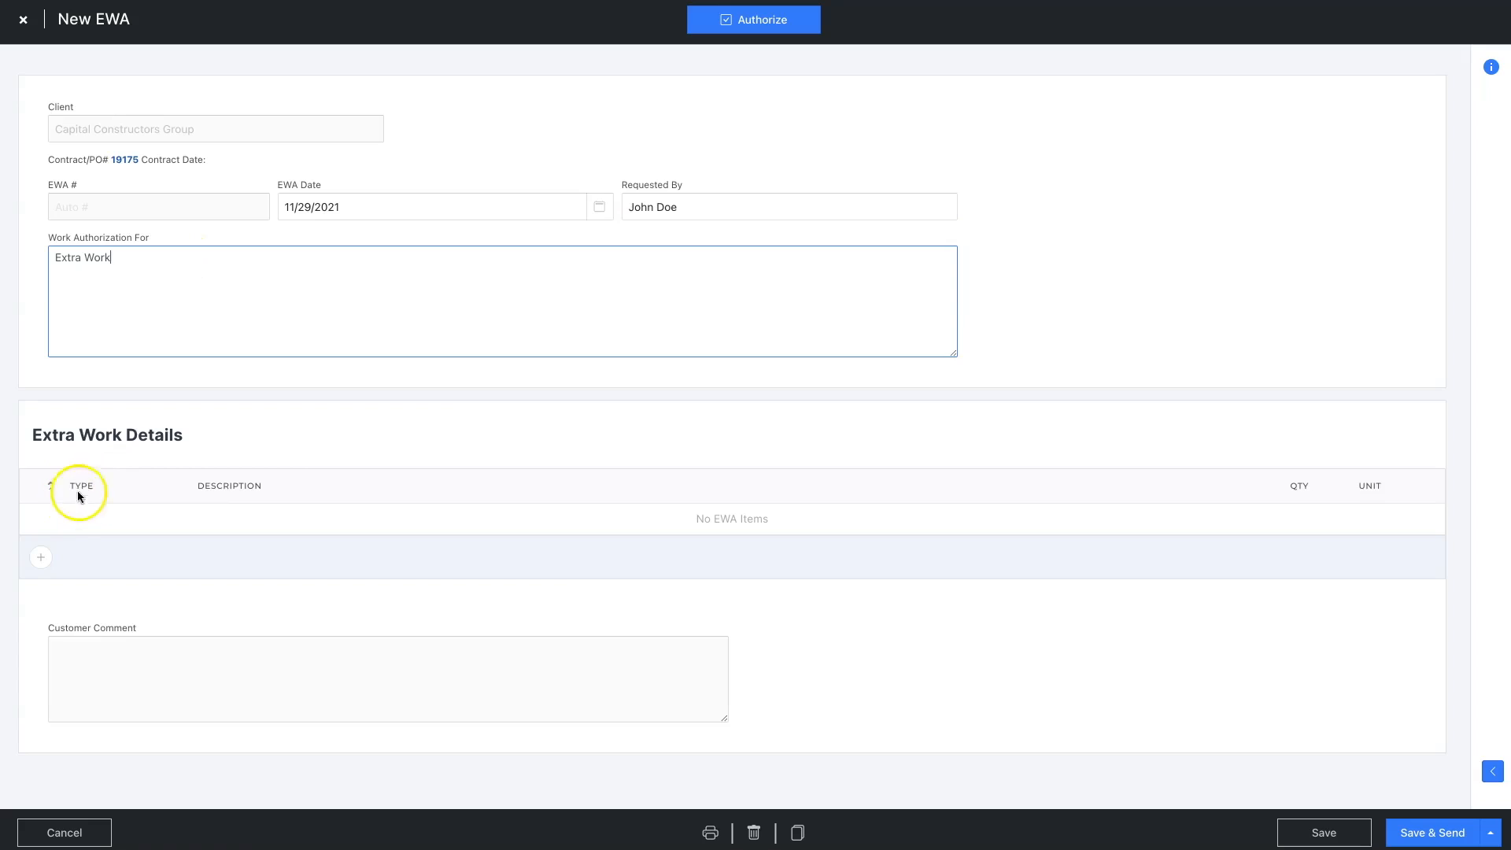
# - Add a Material item described as "Extra Work" with quantity 100 ft, and save the authorization
pyautogui.click(39, 562)
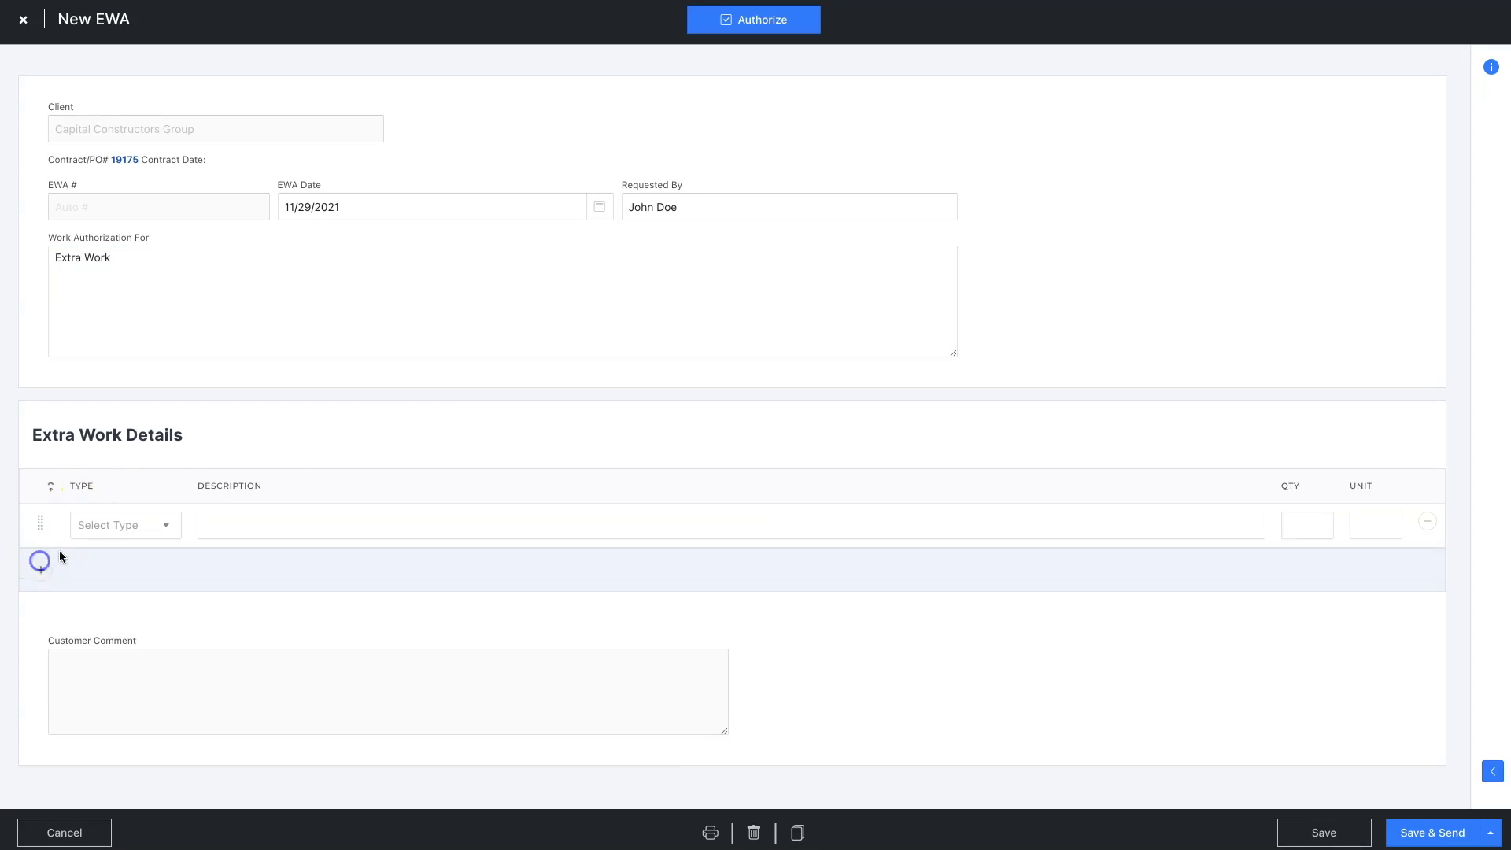
pyautogui.click(148, 526)
pyautogui.click(123, 561)
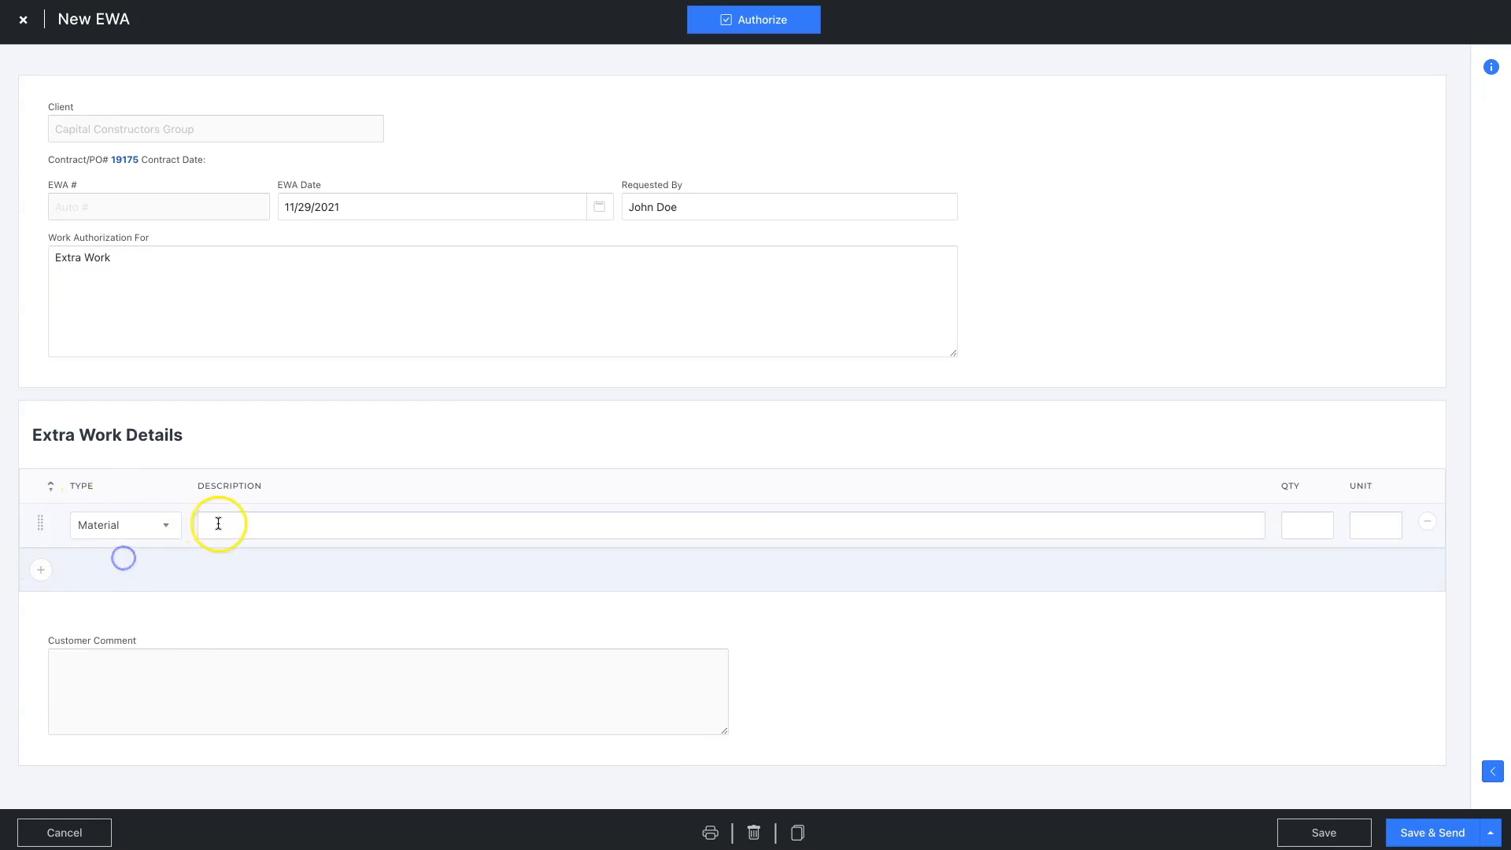
pyautogui.click(226, 524)
pyautogui.write('Extra Work')
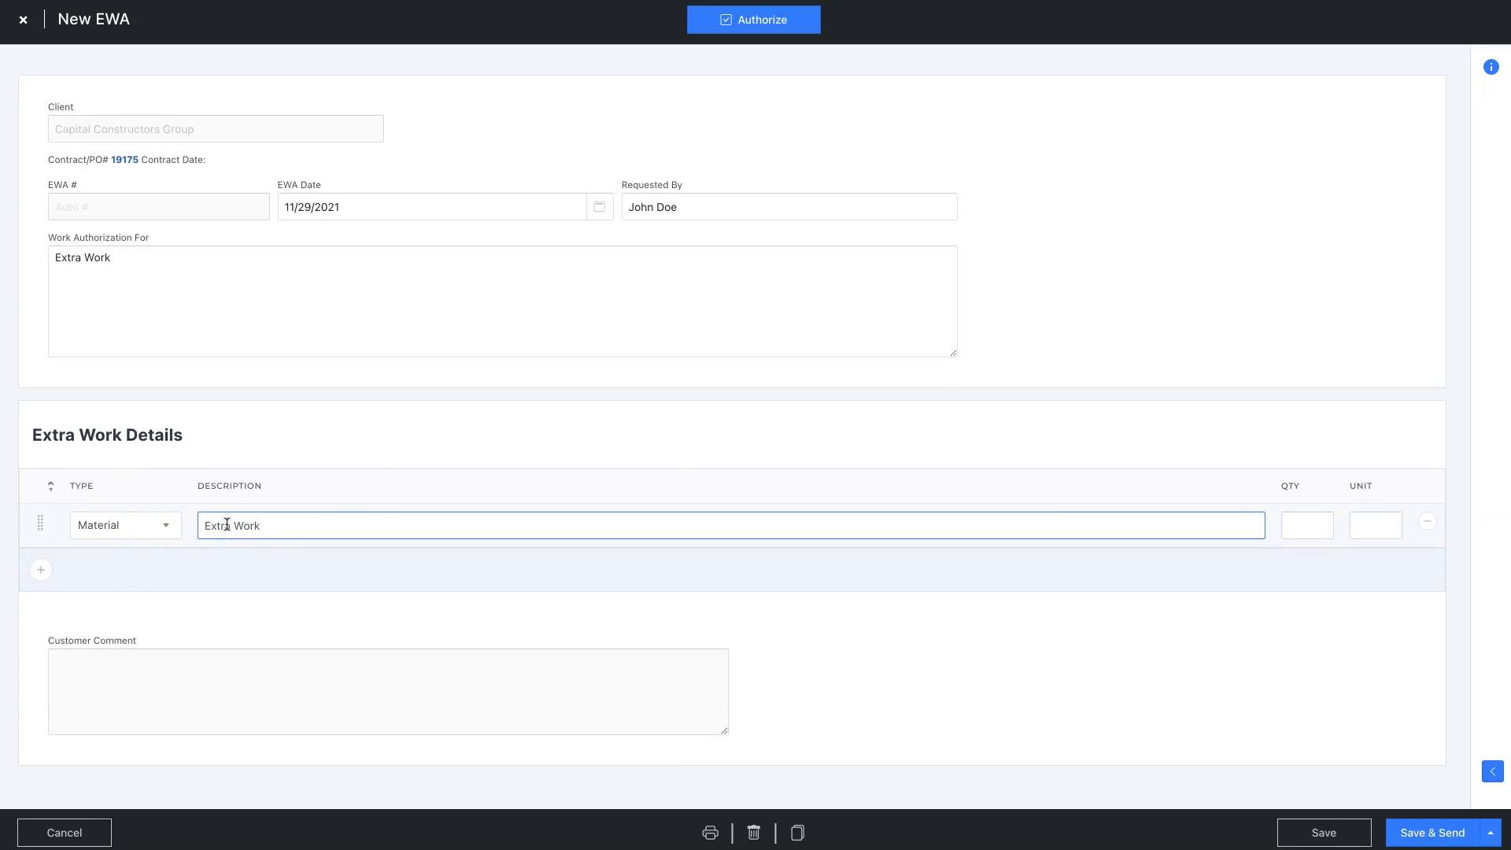
pyautogui.click(1283, 517)
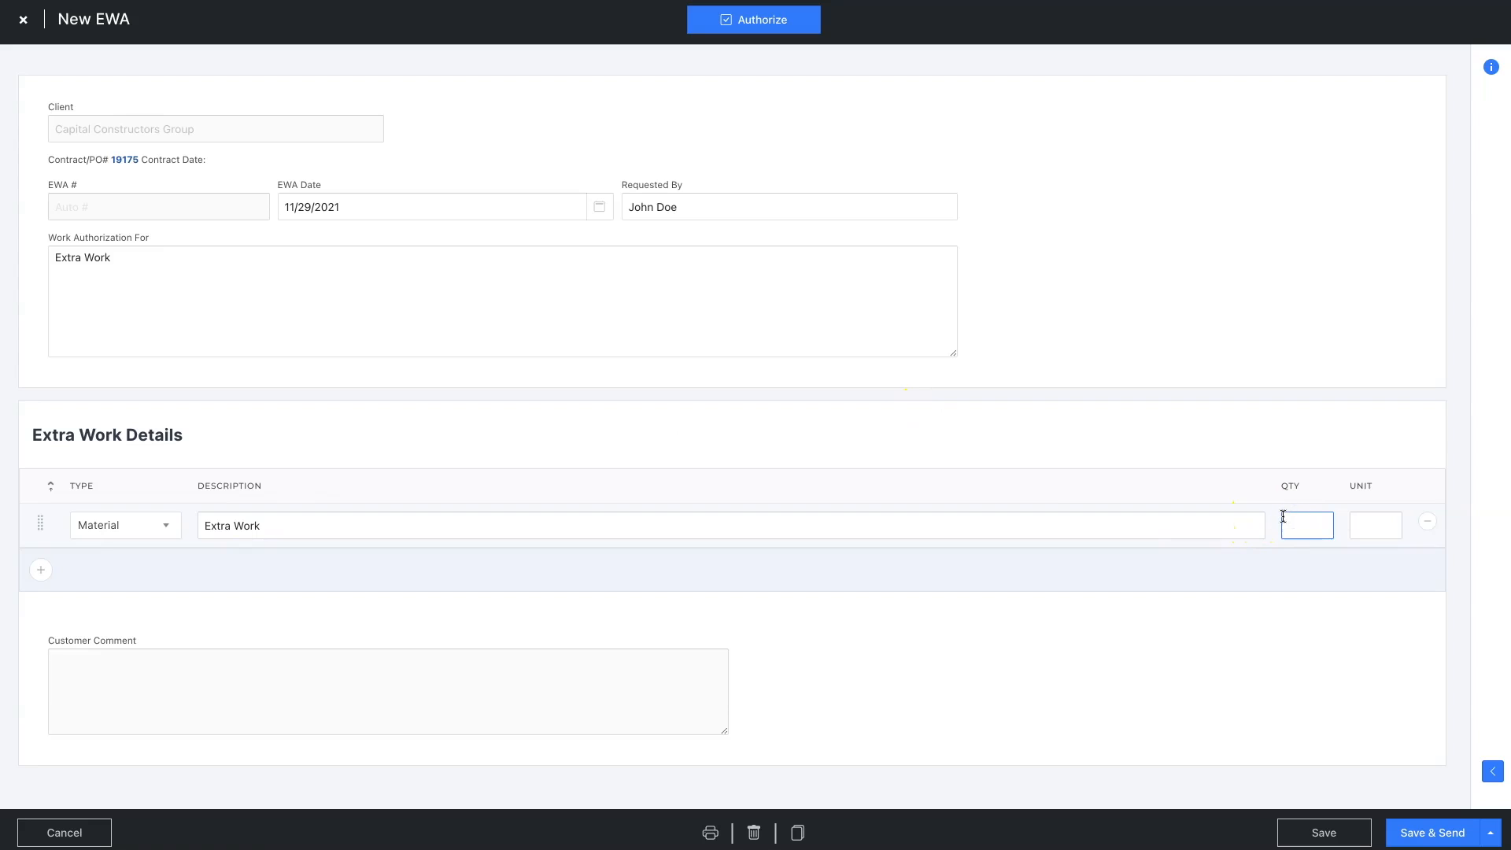
pyautogui.click(1374, 524)
pyautogui.click(1325, 832)
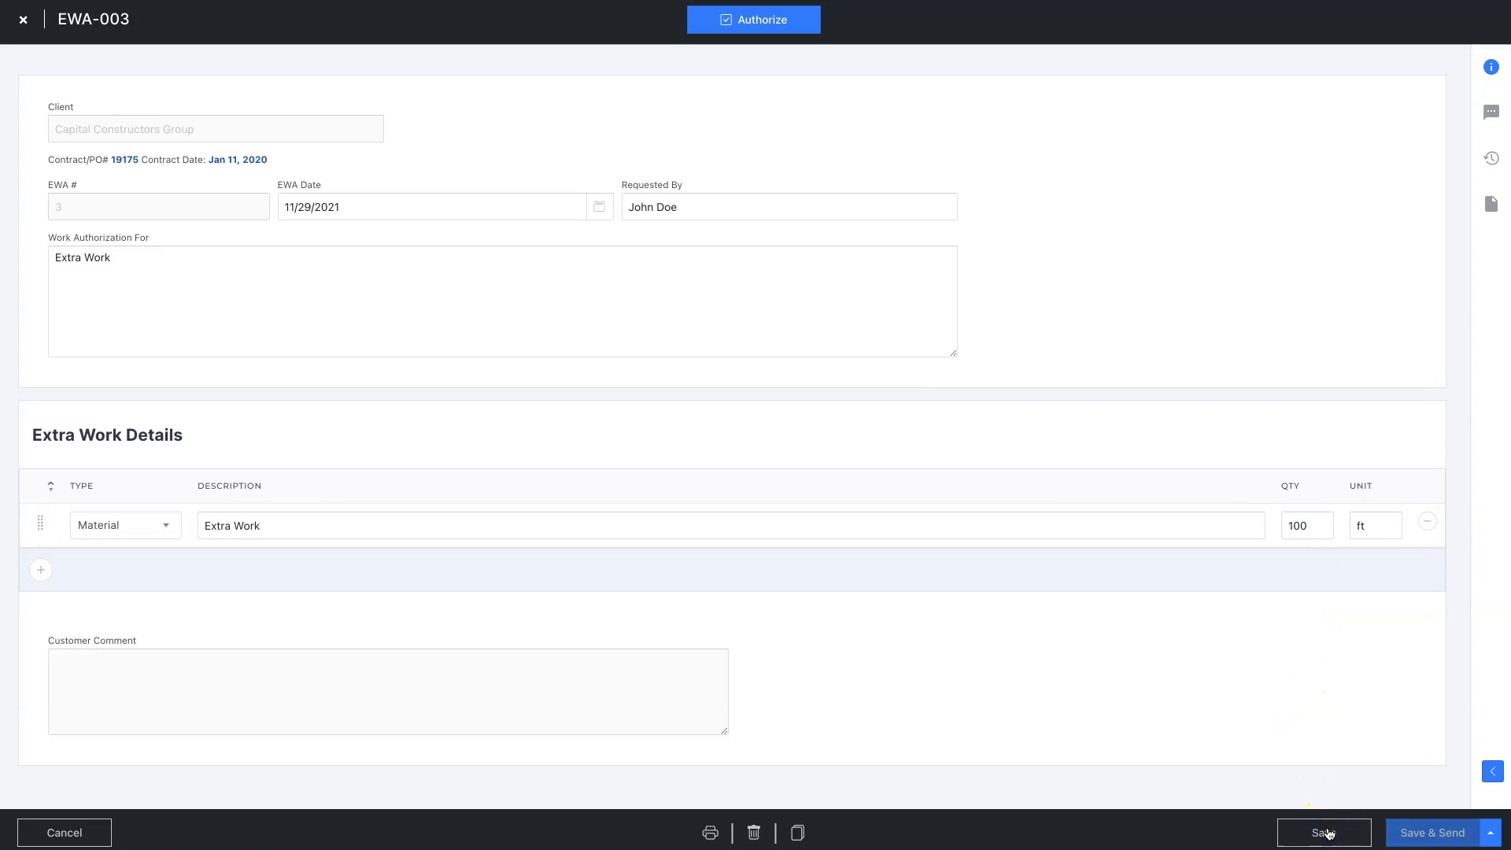
# - Authorize the extra work with the authorizer's name and a handwritten signature
pyautogui.click(782, 22)
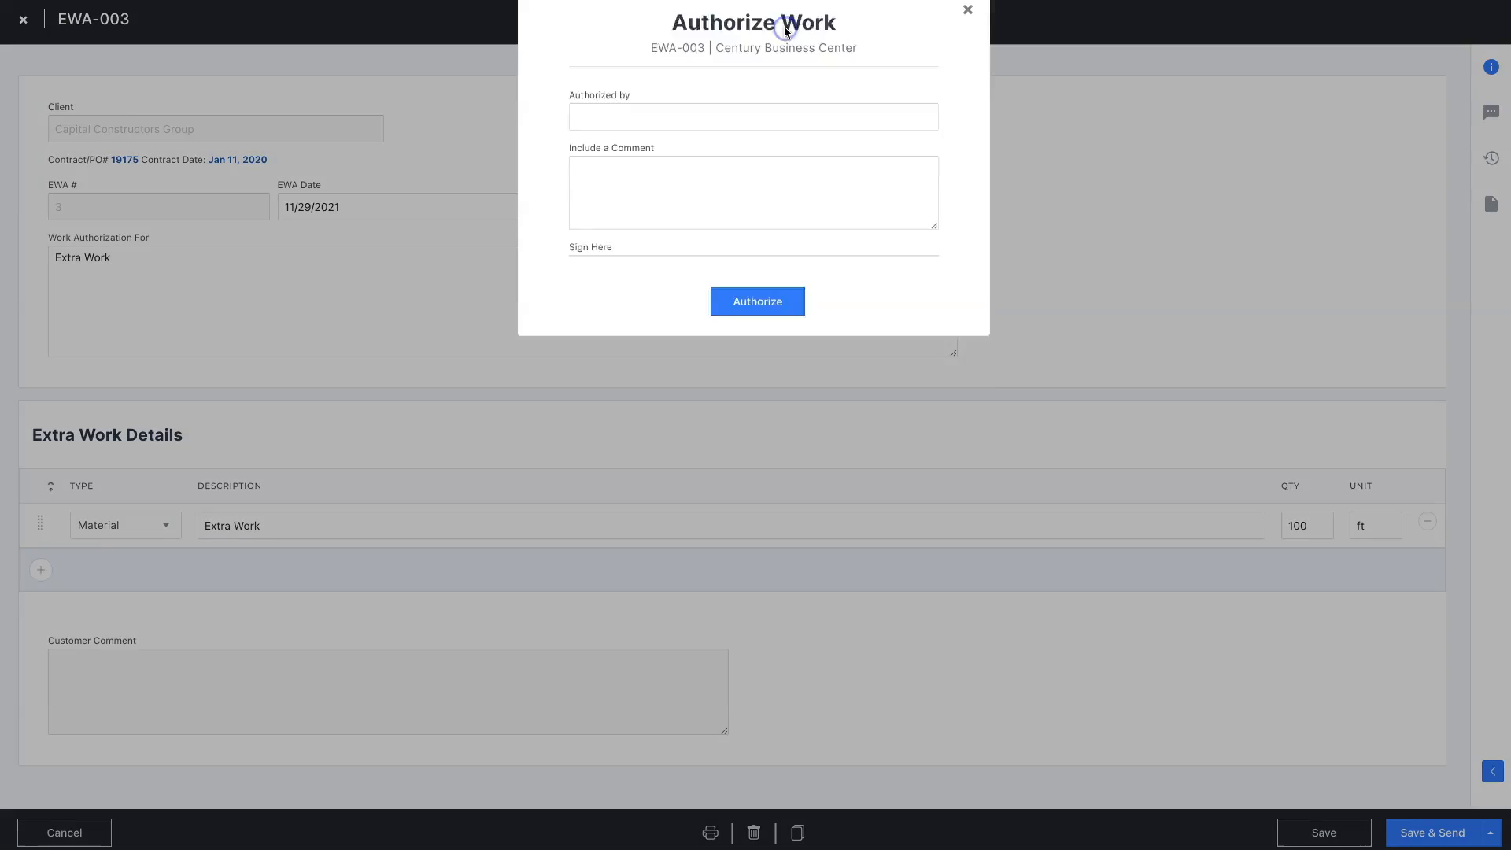
pyautogui.click(630, 145)
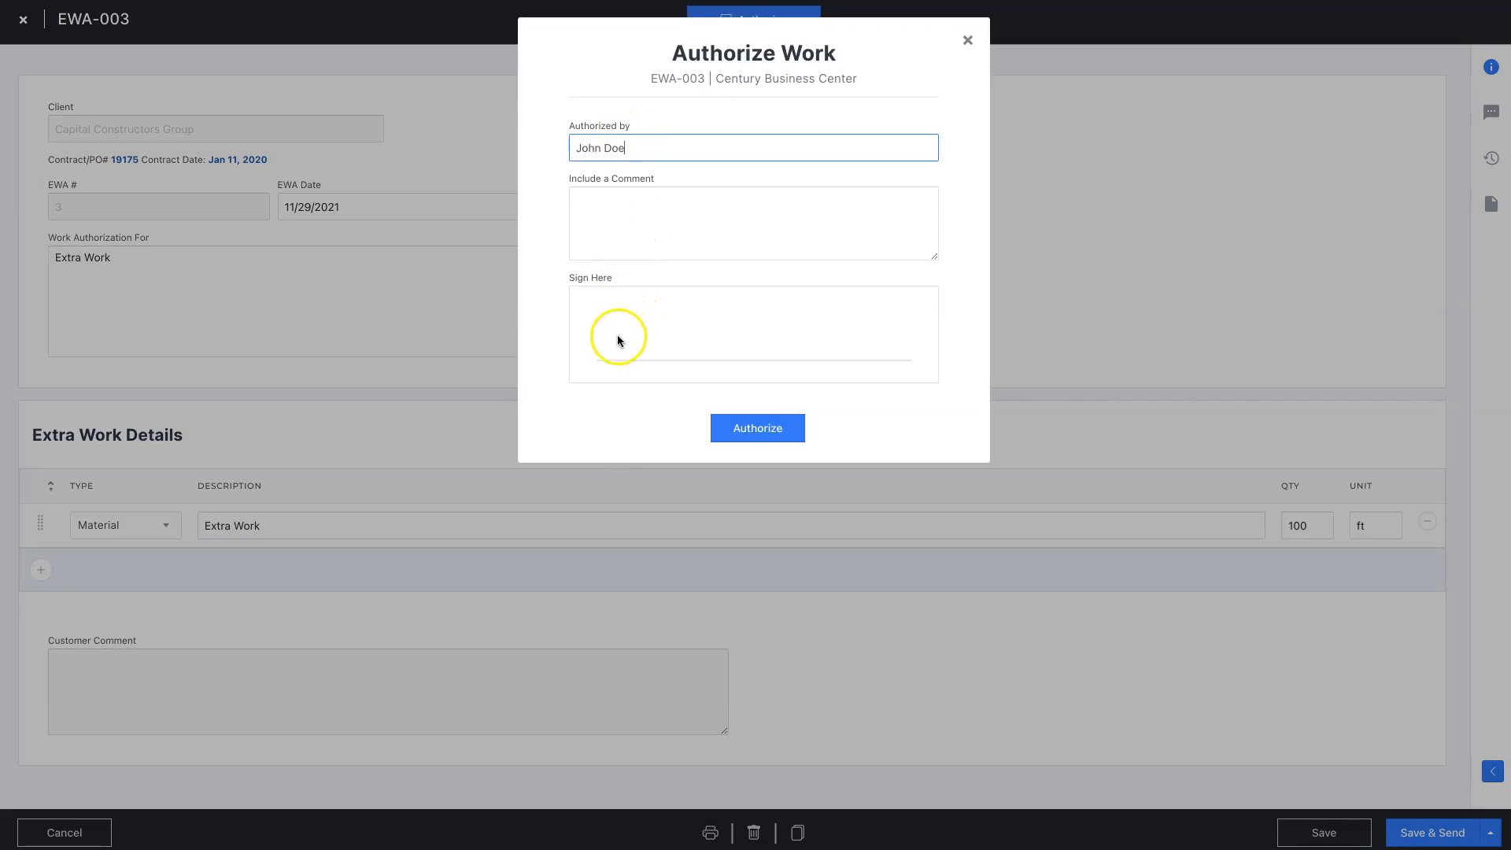
pyautogui.moveTo(615, 340)
pyautogui.mouseDown()
pyautogui.moveTo(664, 307)
pyautogui.moveTo(918, 356)
pyautogui.mouseUp()
pyautogui.click(774, 429)
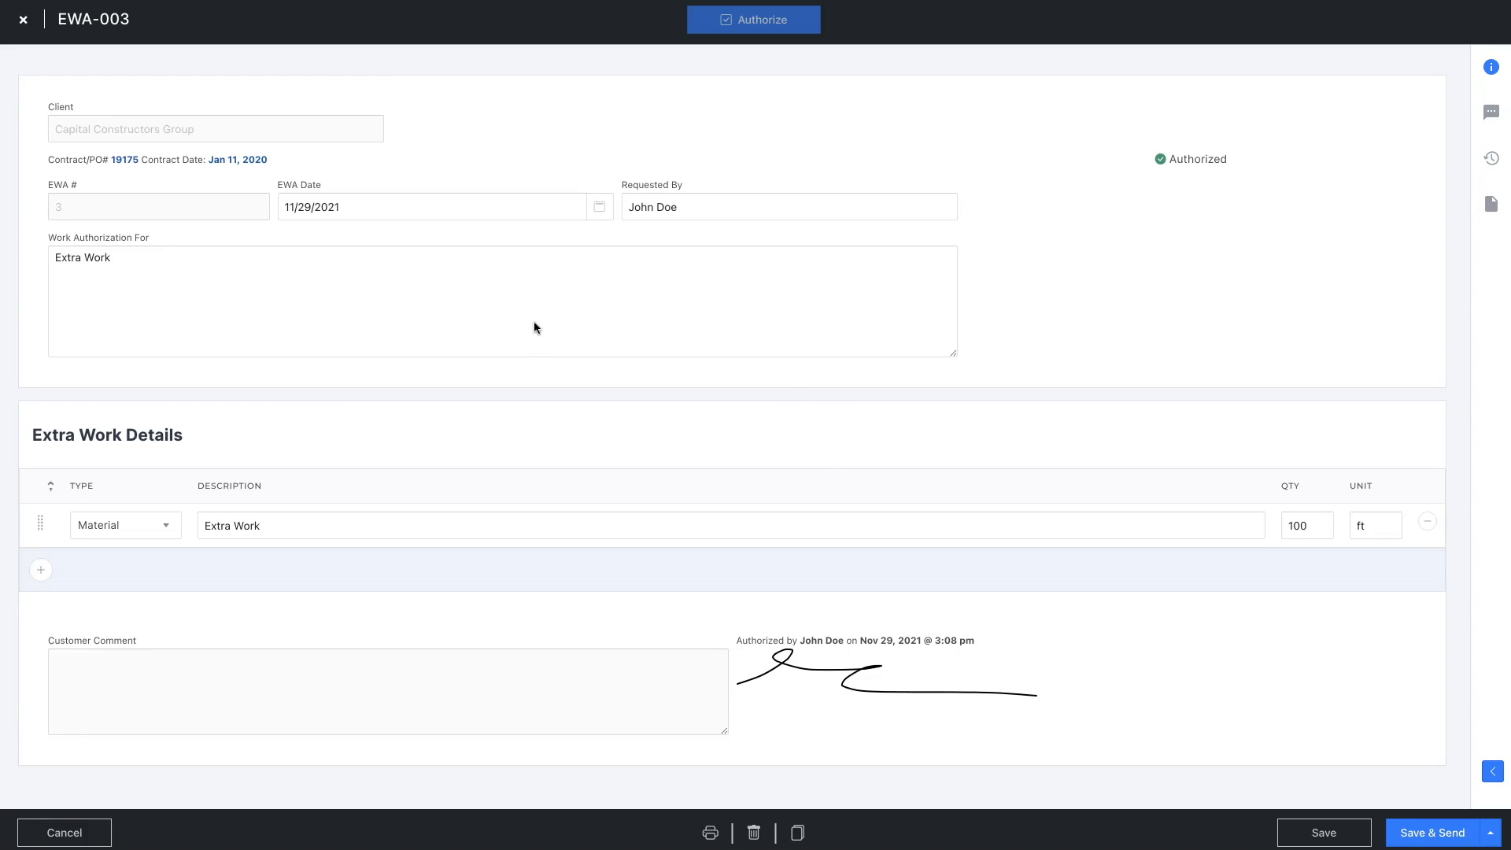
# - Close the authorization, check the project's extra work authorizations list, and open its Change Order Requests
pyautogui.click(22, 21)
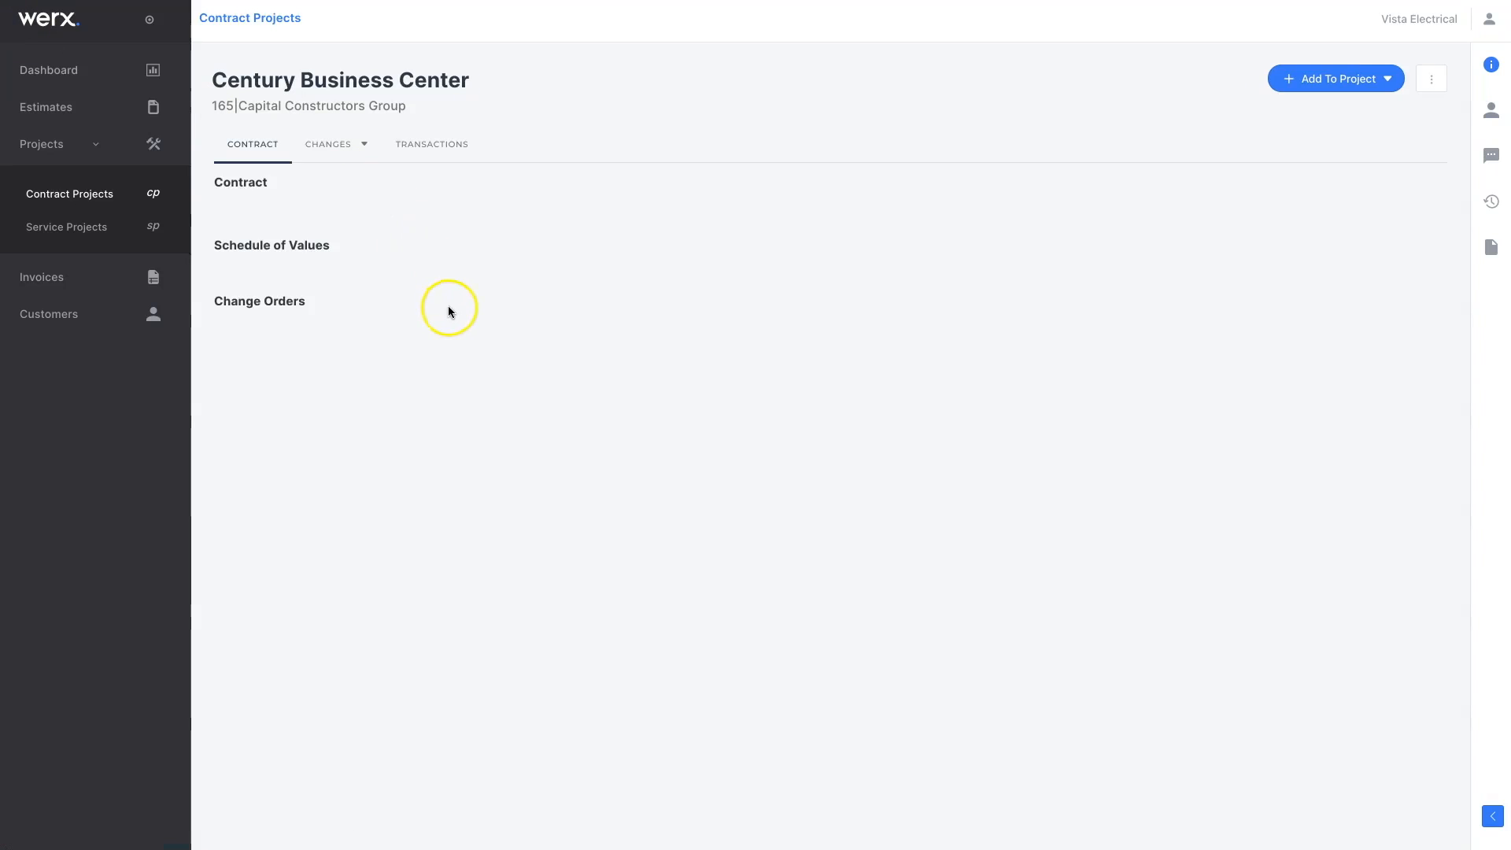
pyautogui.click(362, 166)
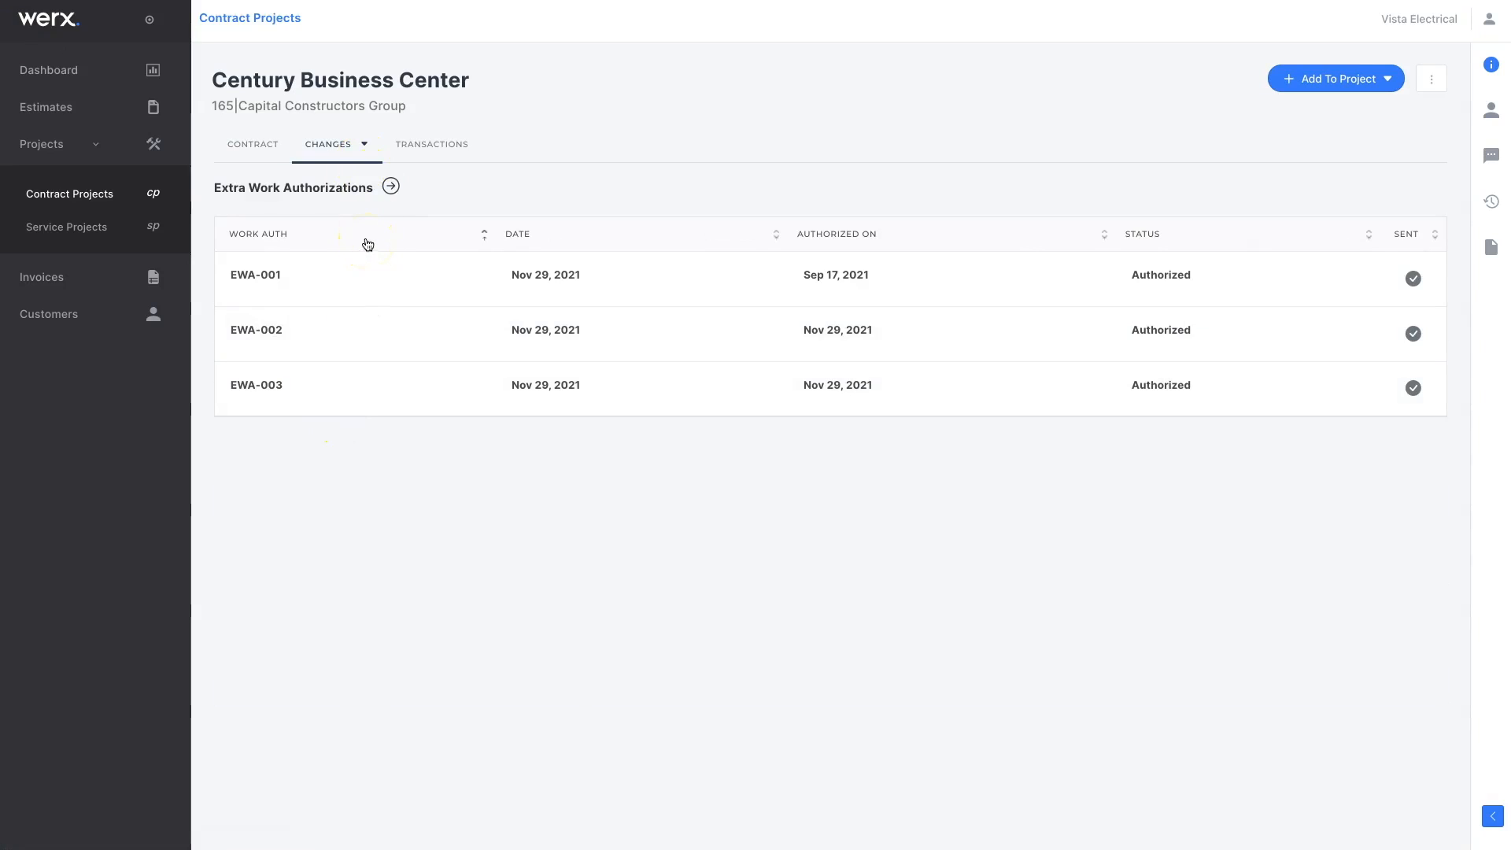
pyautogui.click(364, 144)
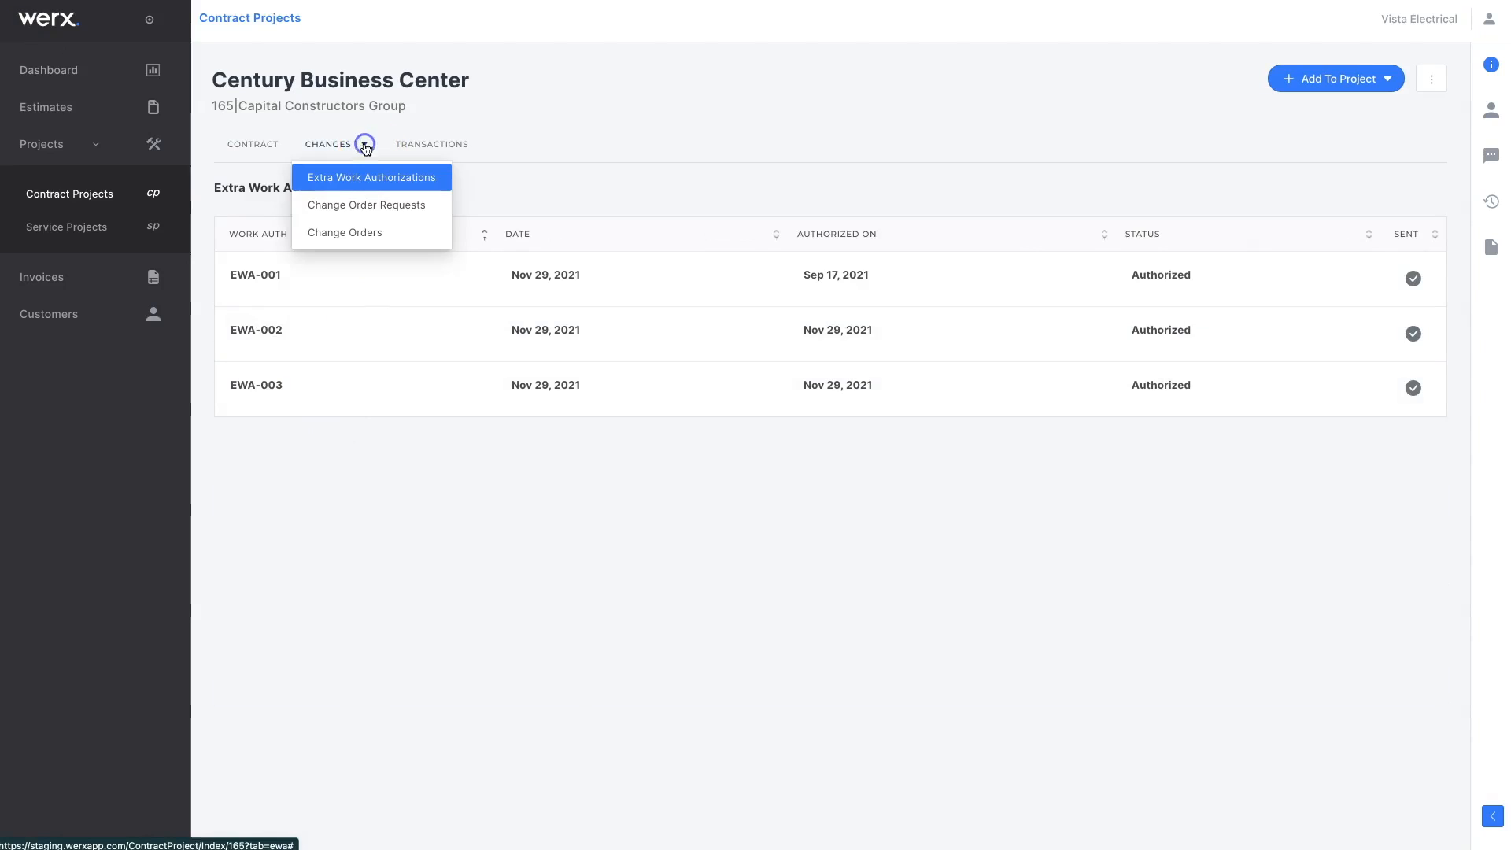
pyautogui.click(346, 205)
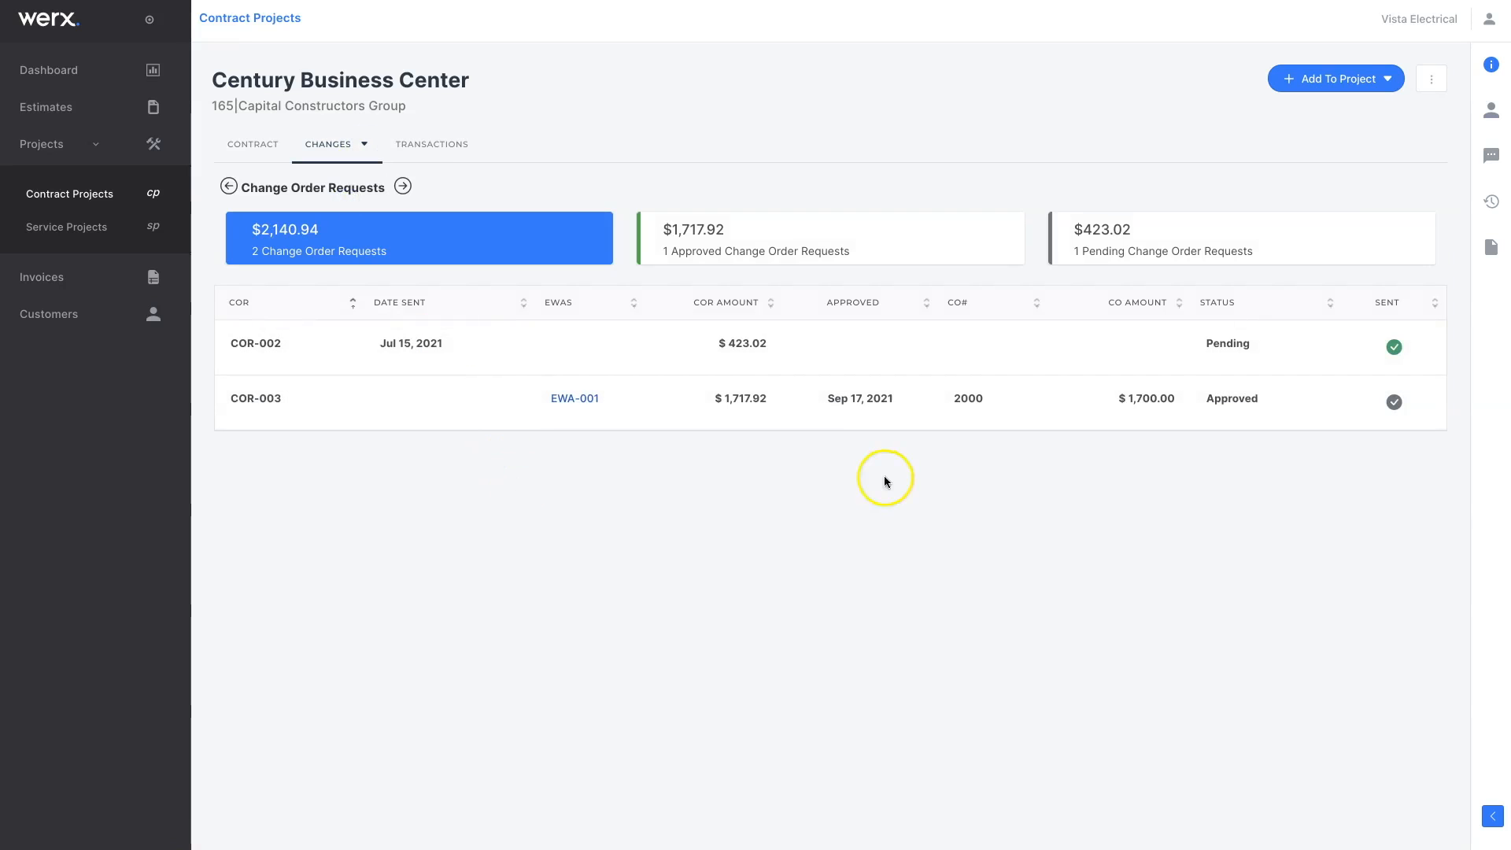
# - Start a new change order request for the project and link it to EWA-003
pyautogui.click(1382, 79)
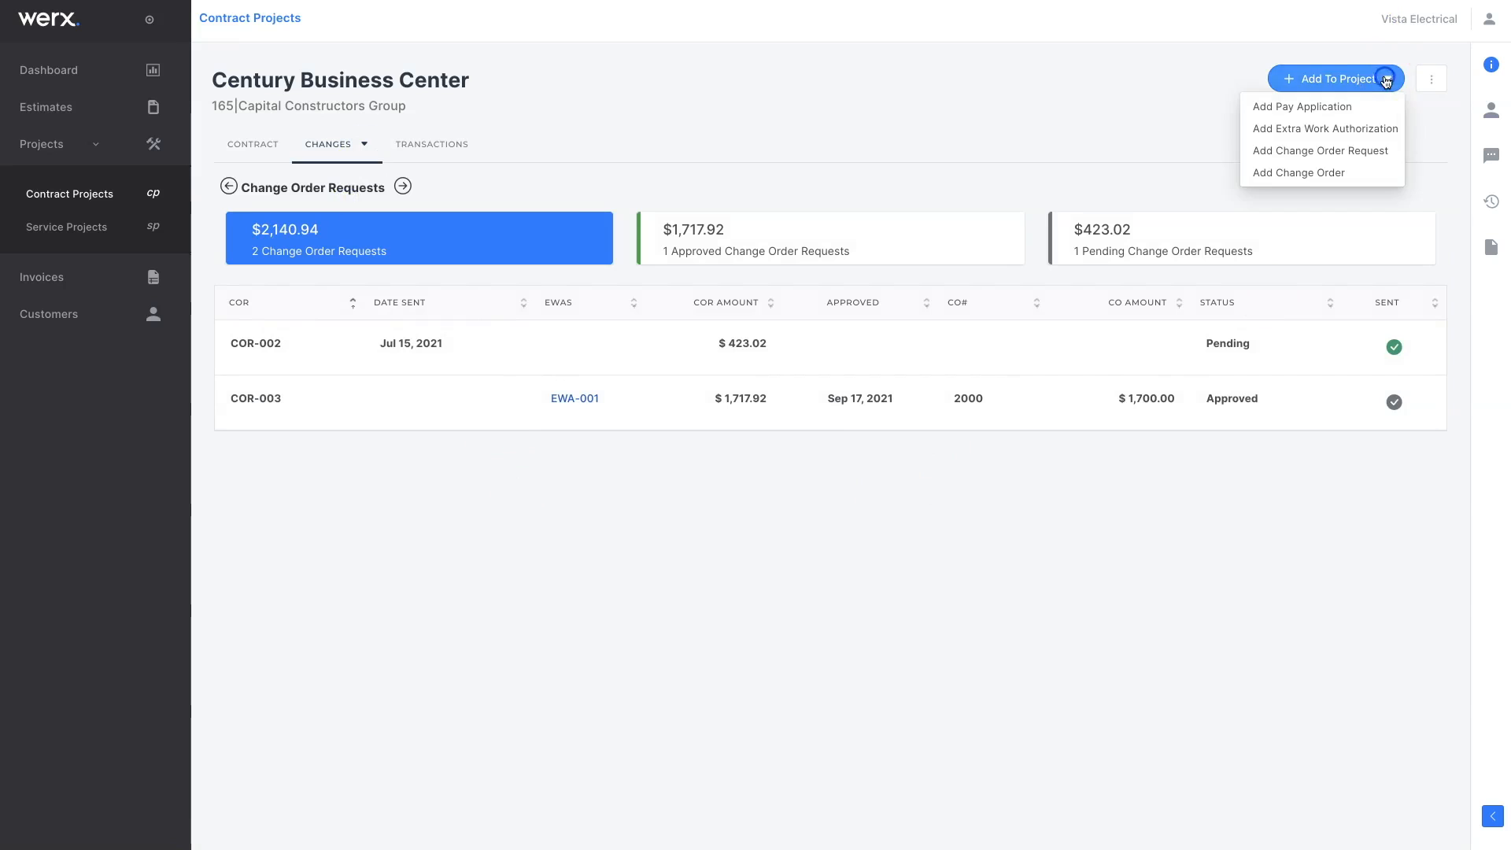
pyautogui.click(1340, 150)
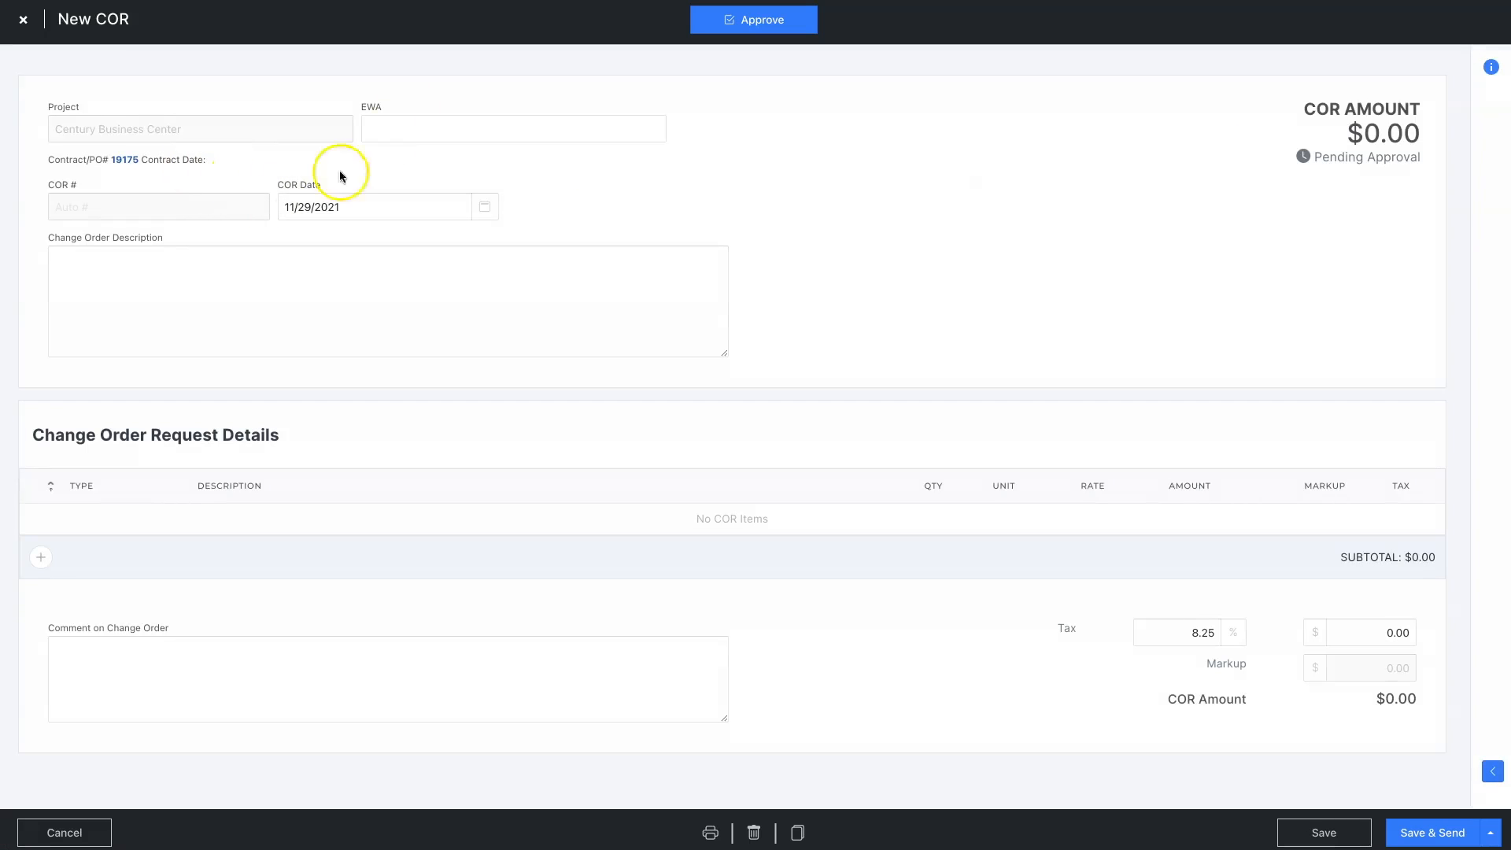
pyautogui.click(405, 126)
pyautogui.click(399, 189)
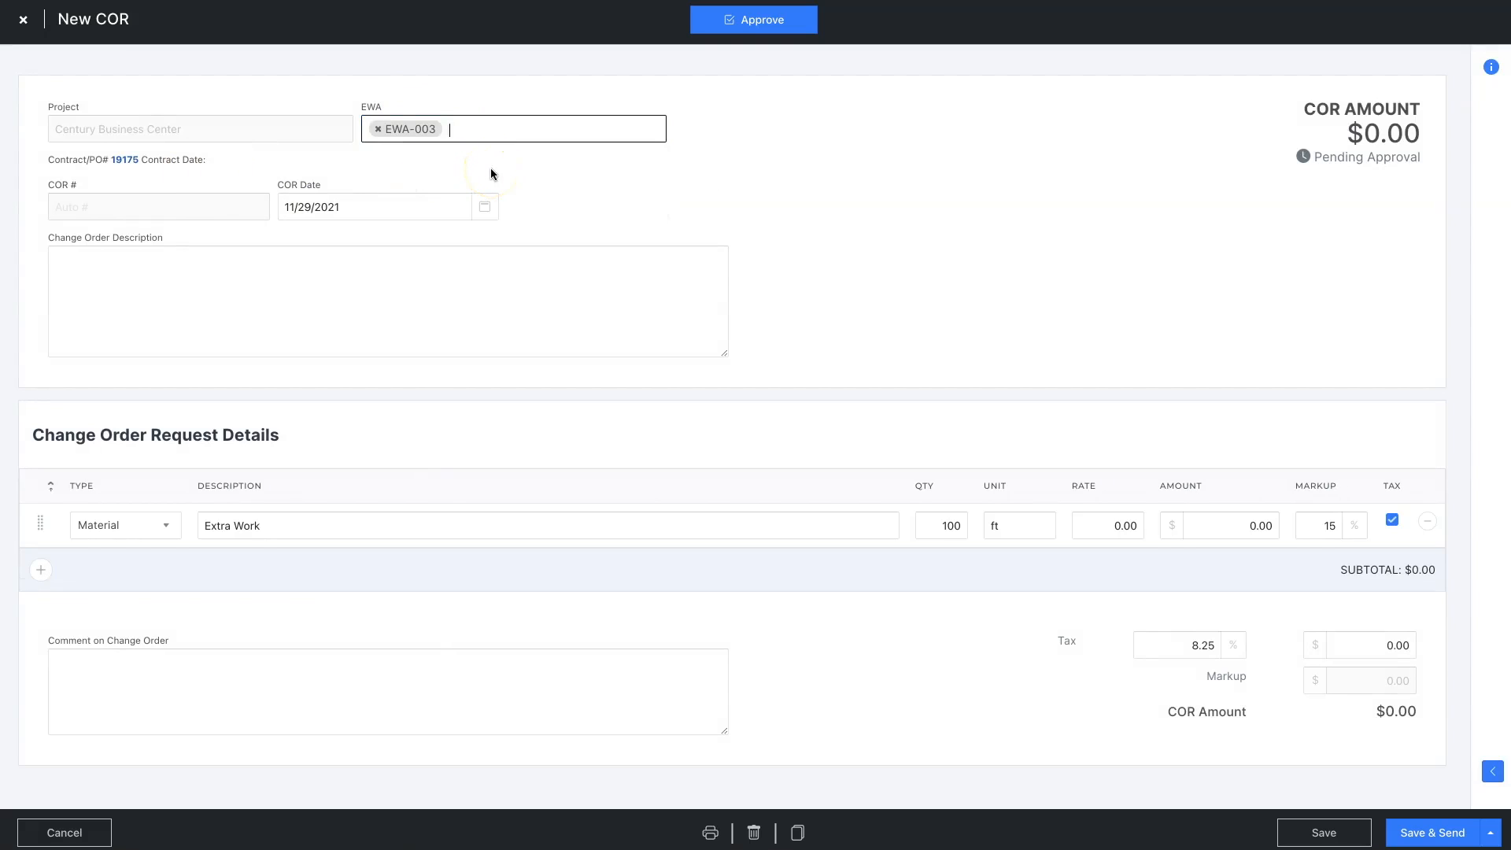
pyautogui.click(177, 272)
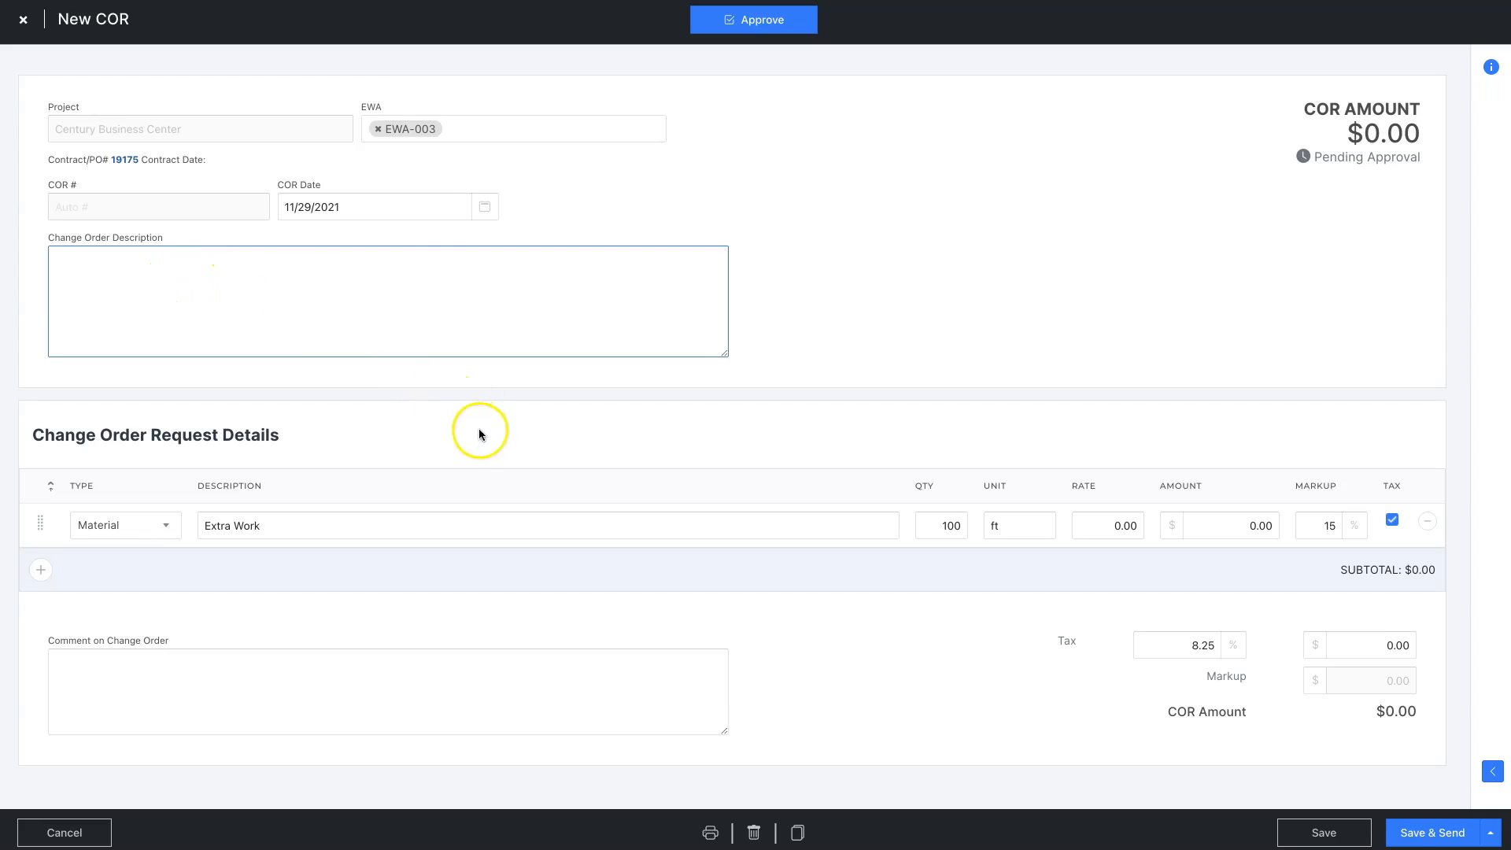
# - Change the Material item's description to "Extra Wire" and set its rate to 3.00
pyautogui.click(383, 523)
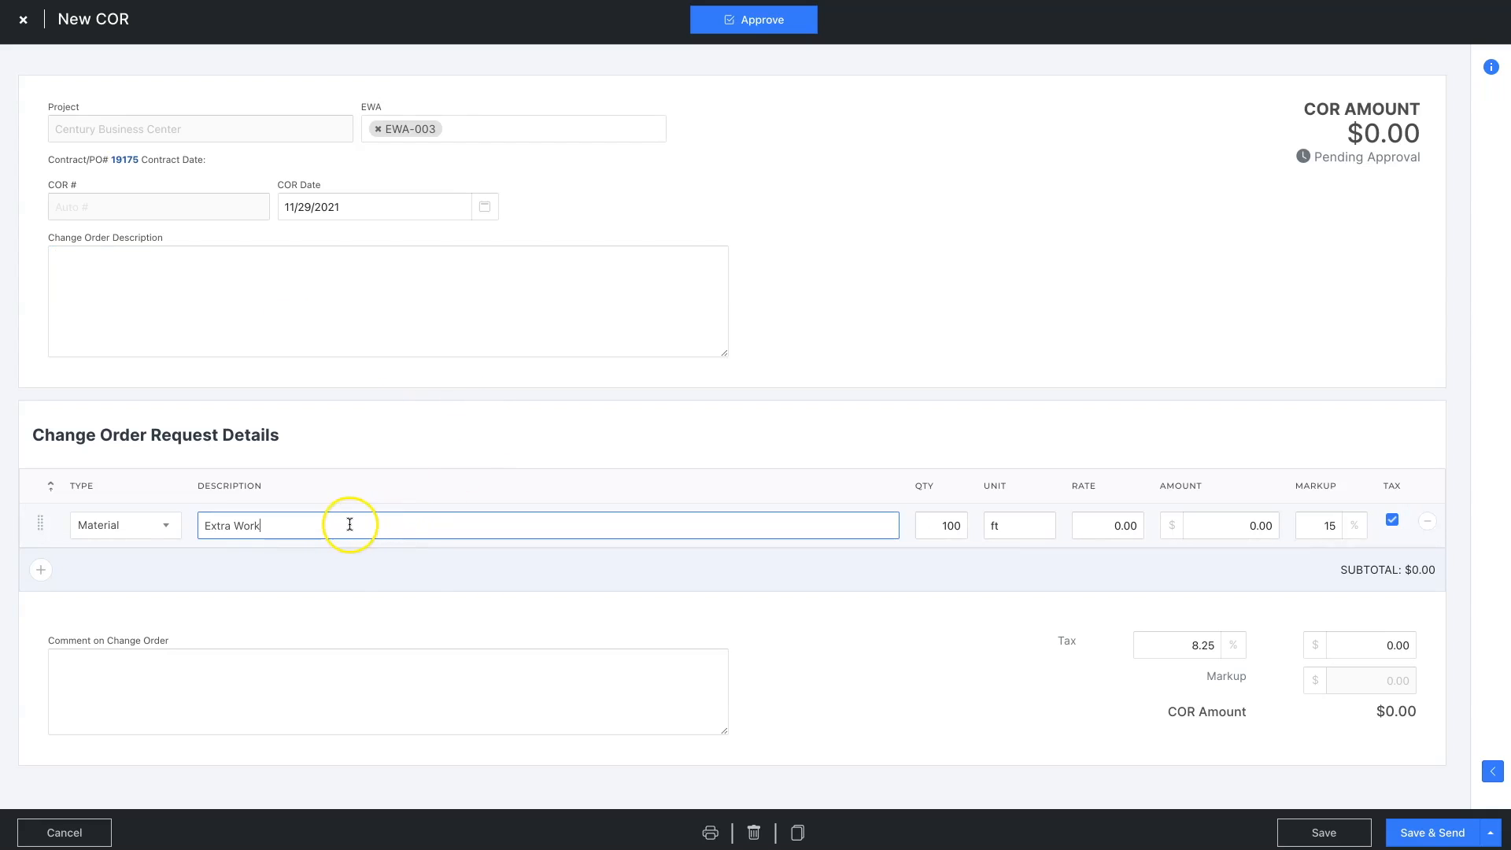
pyautogui.press('BackSpace')
pyautogui.press('BackSpace')
pyautogui.press('BackSpace')
pyautogui.write('ire')
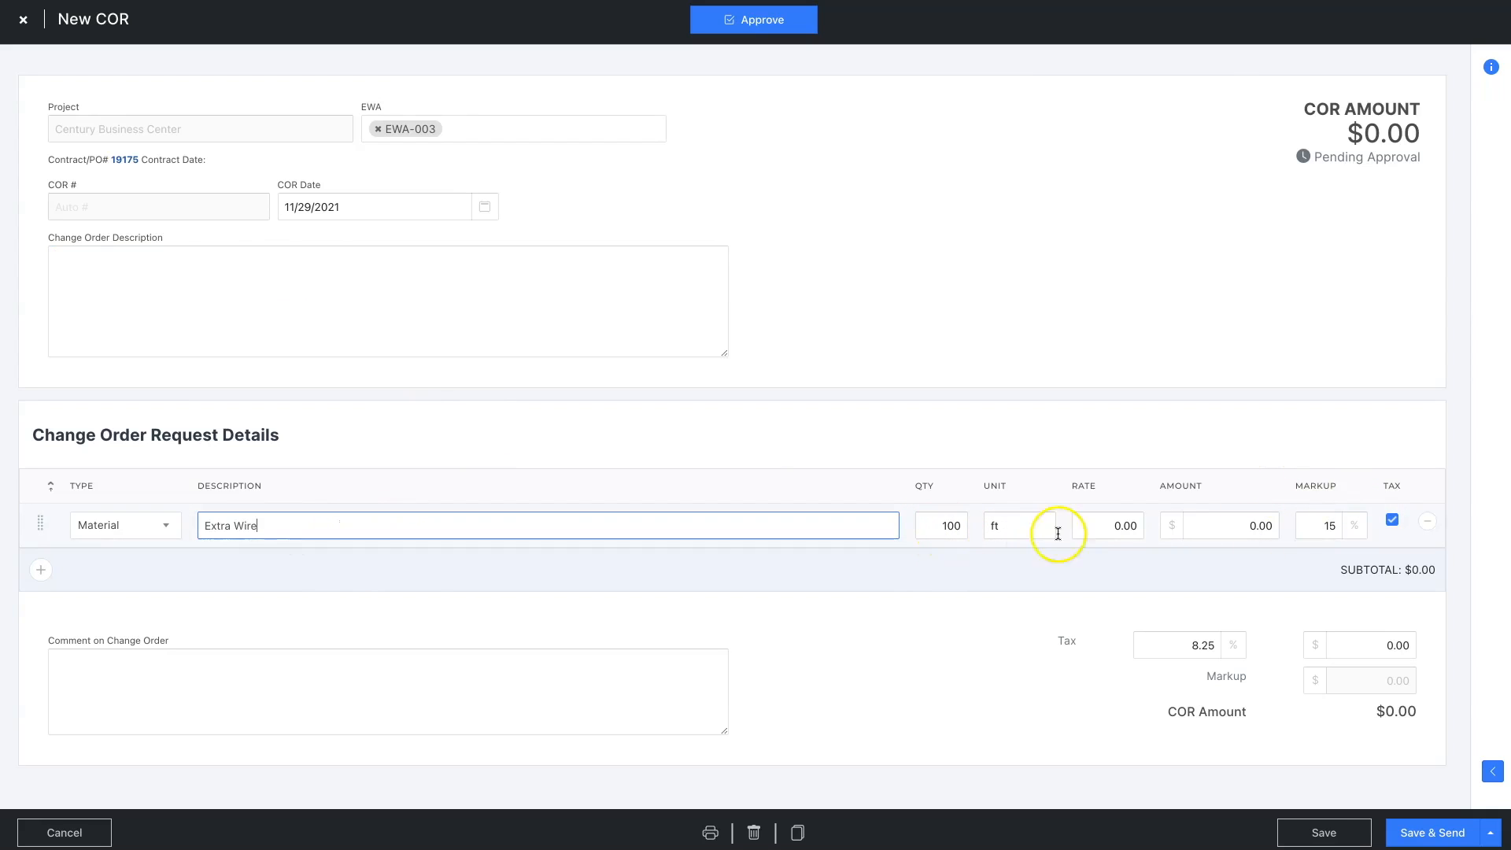
pyautogui.click(1118, 525)
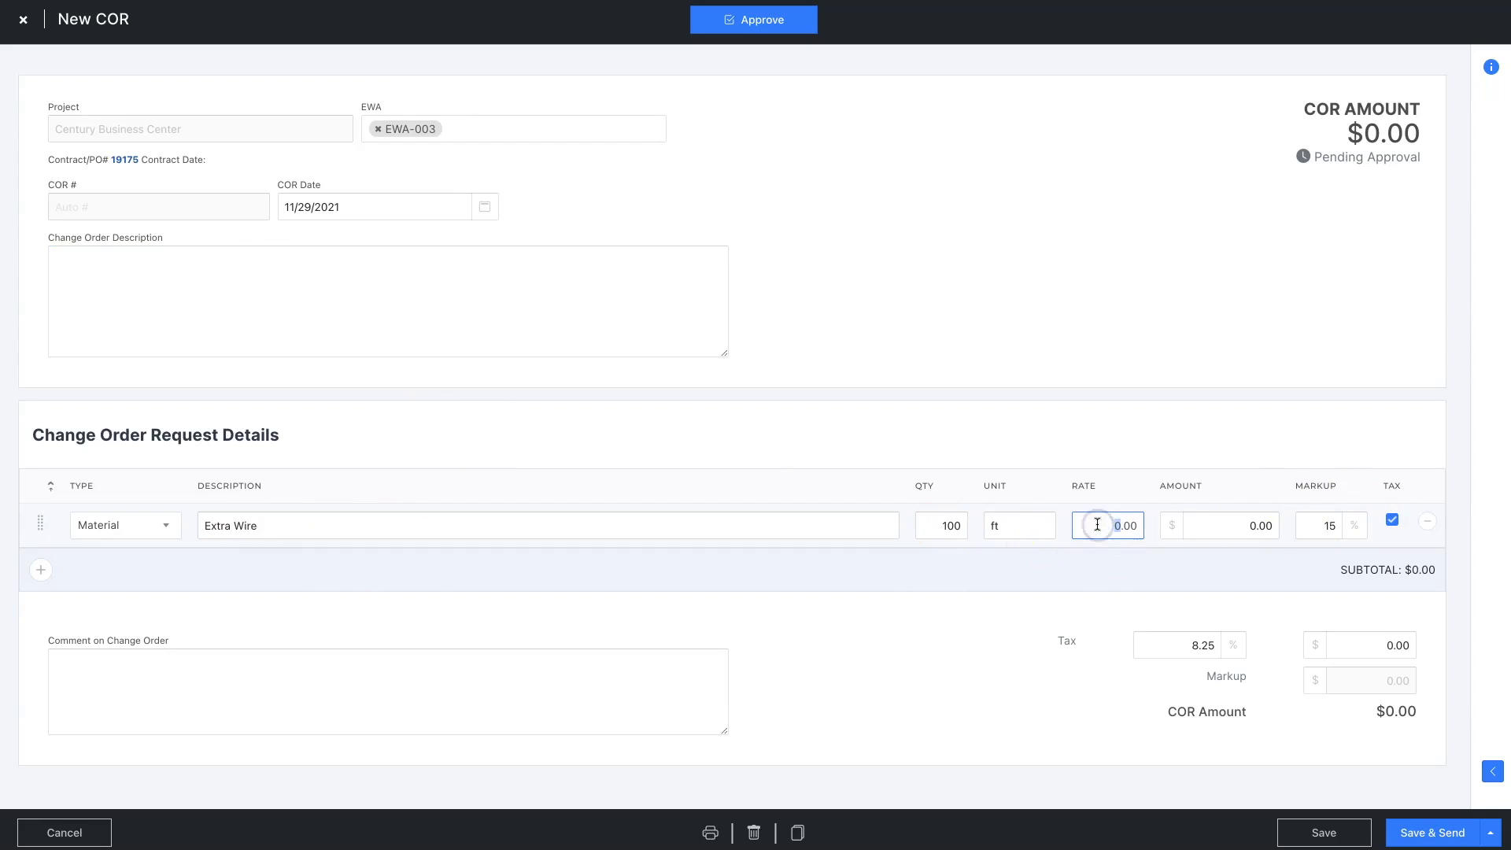
pyautogui.press('BackSpace')
pyautogui.write('3')
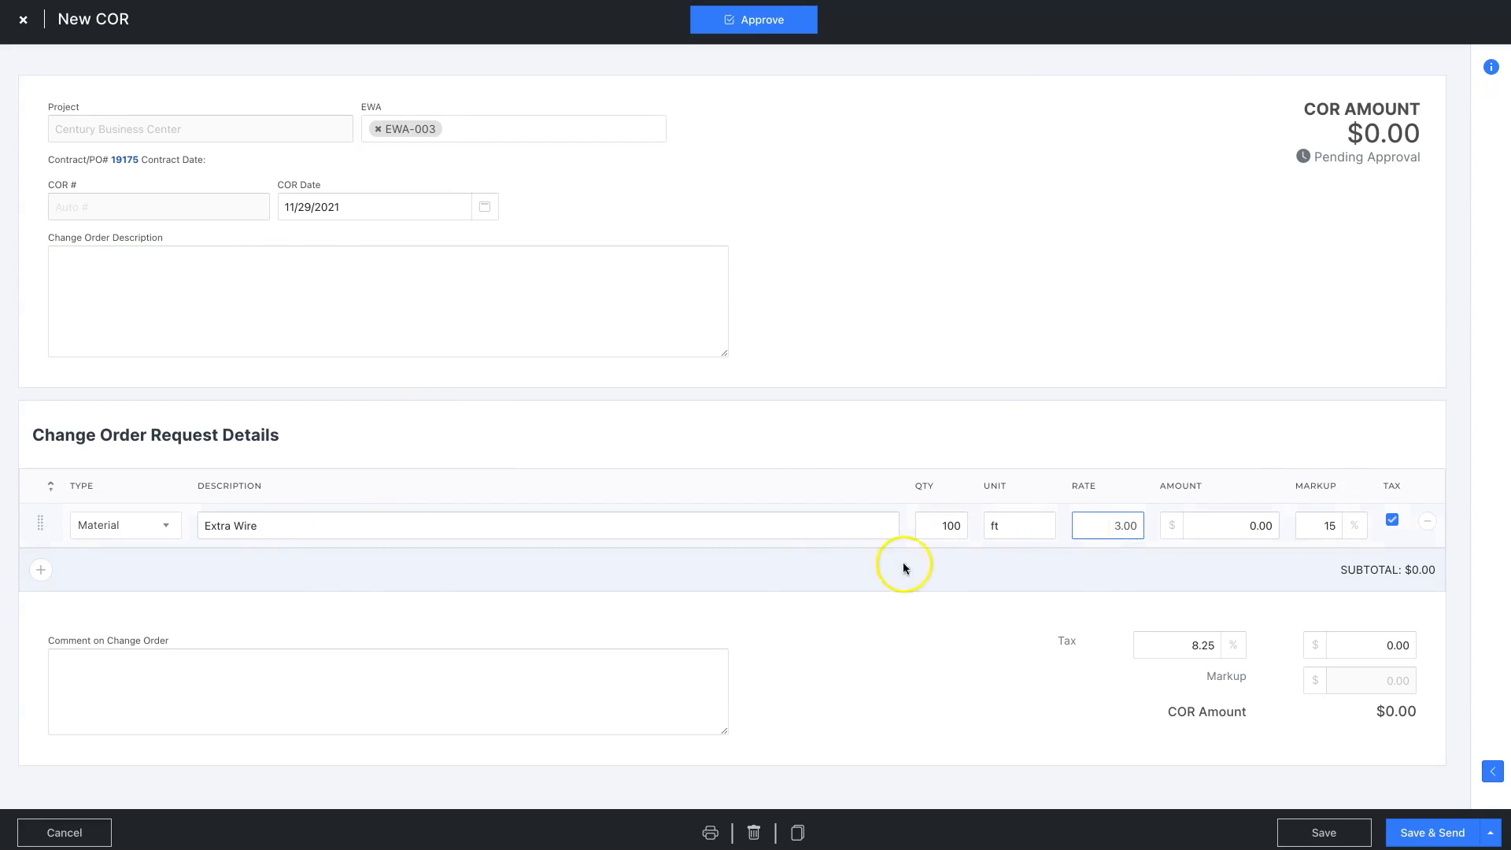
# - Add a Labor item described as "Electrician Labor" to the change order request
pyautogui.click(40, 570)
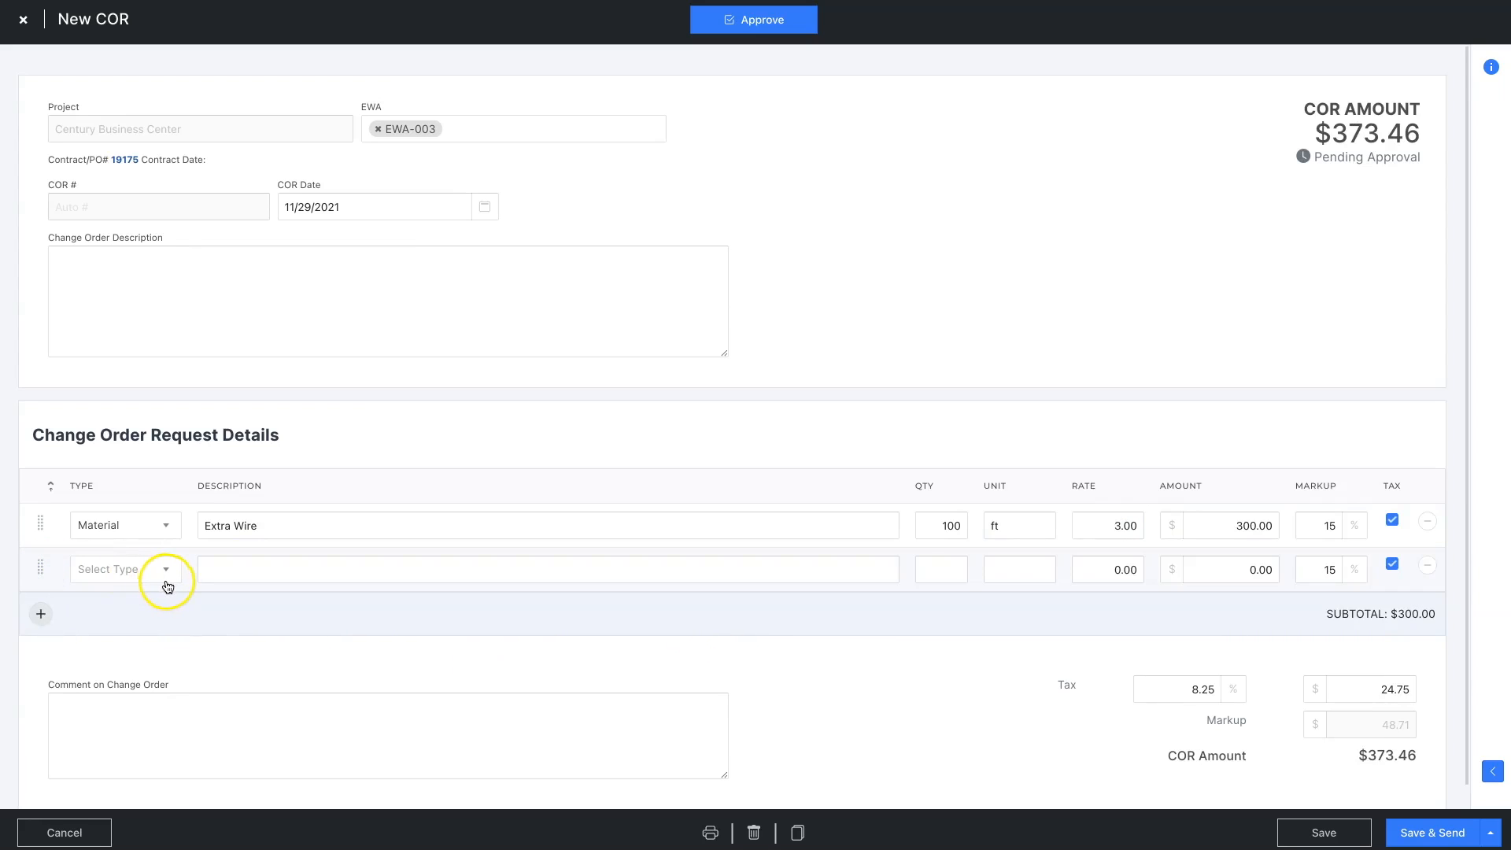
pyautogui.click(170, 573)
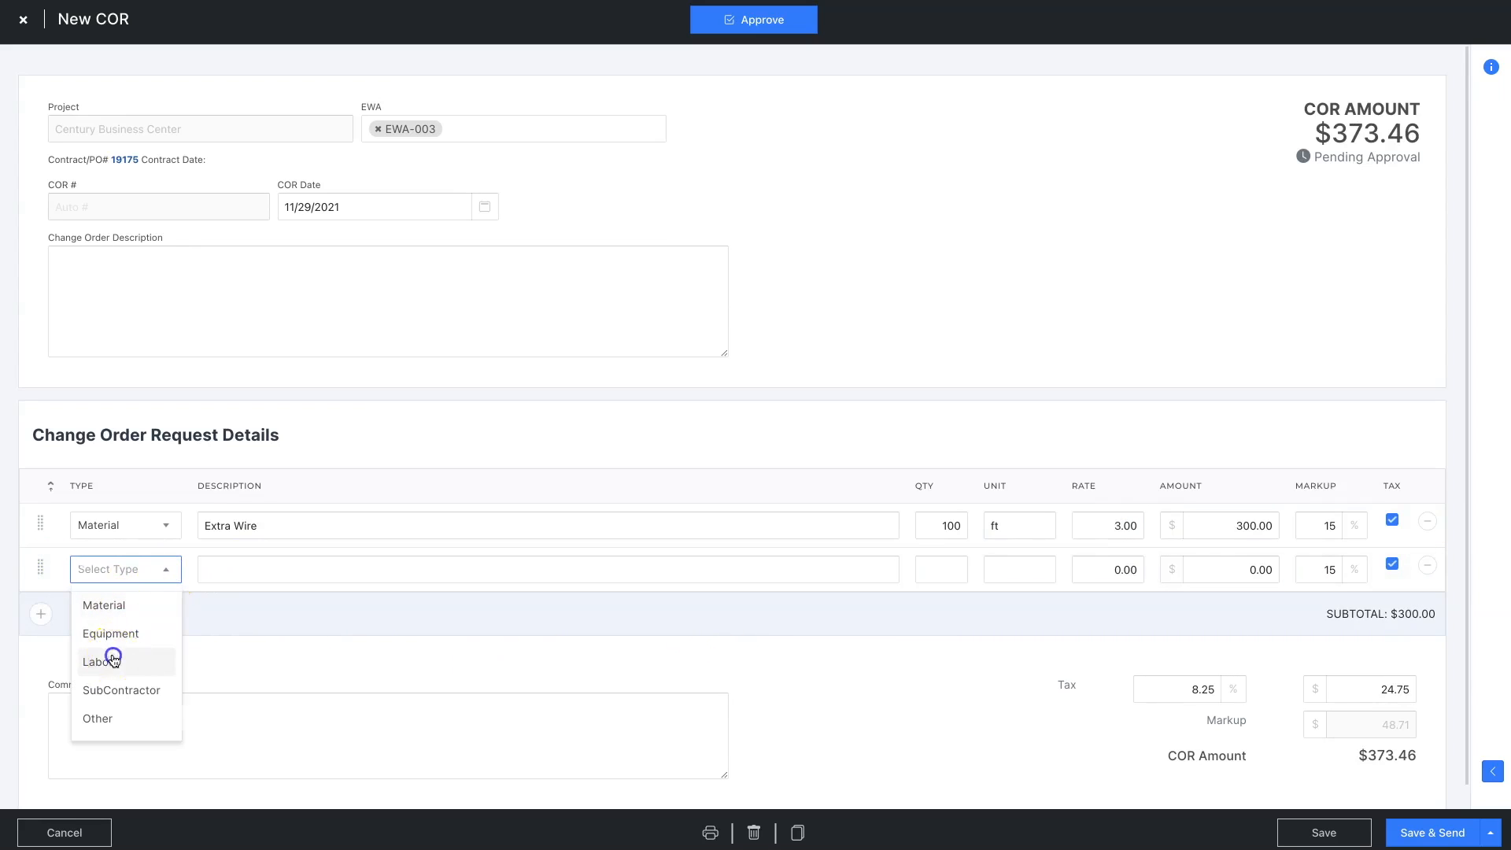
pyautogui.click(112, 657)
pyautogui.click(289, 572)
pyautogui.write('Electrician Lab')
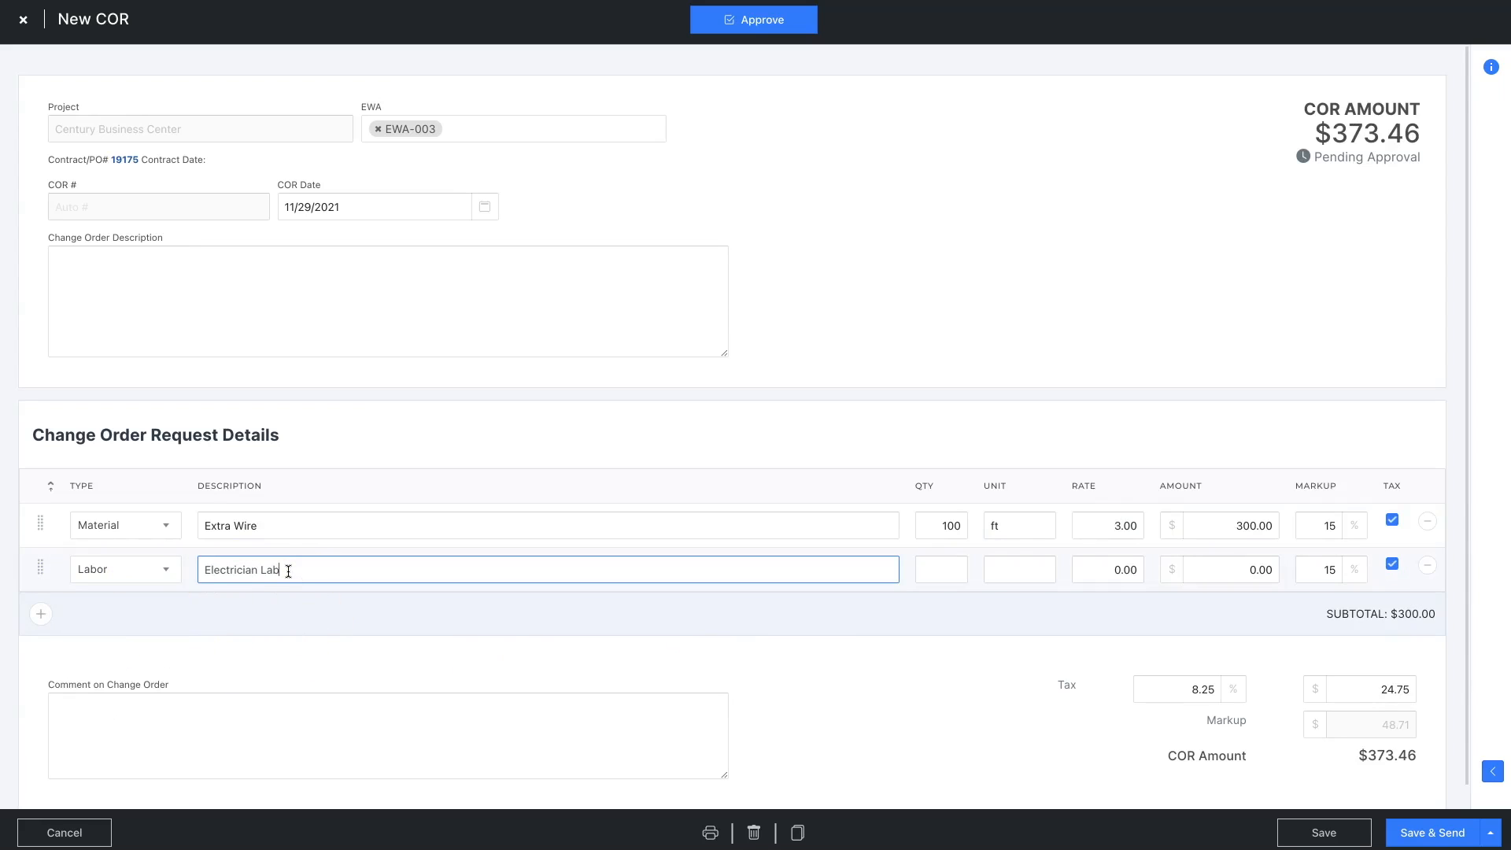
pyautogui.write('or')
# - Set the Electrician Labor item to quantity 40 hr at a rate of 27.00
pyautogui.click(955, 568)
pyautogui.write('40')
pyautogui.click(1012, 568)
pyautogui.write('hr')
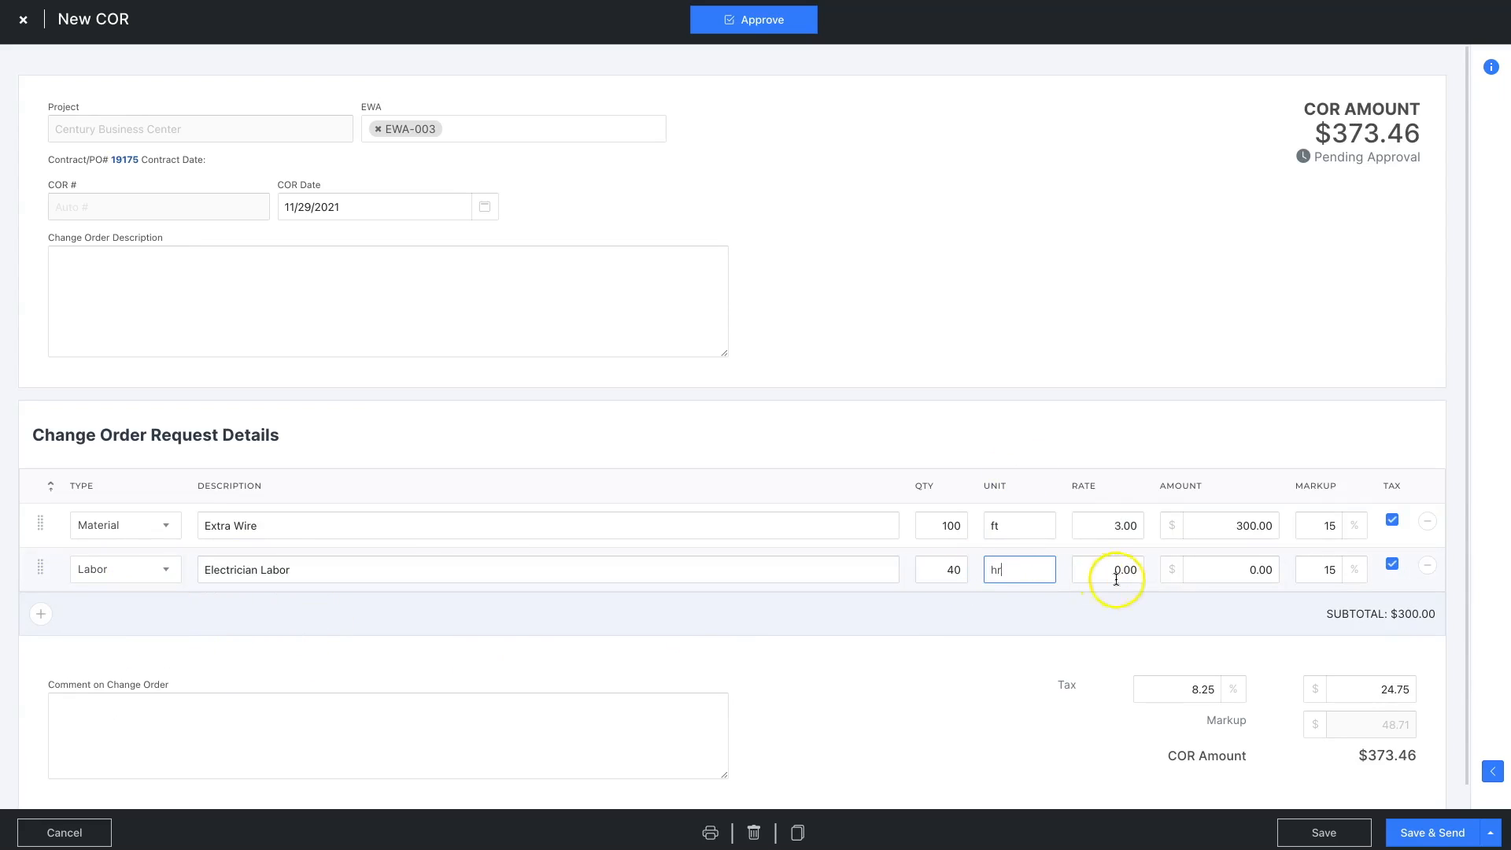
pyautogui.moveTo(1115, 579); pyautogui.dragTo(1114, 572)
pyautogui.write('27')
pyautogui.click(1198, 613)
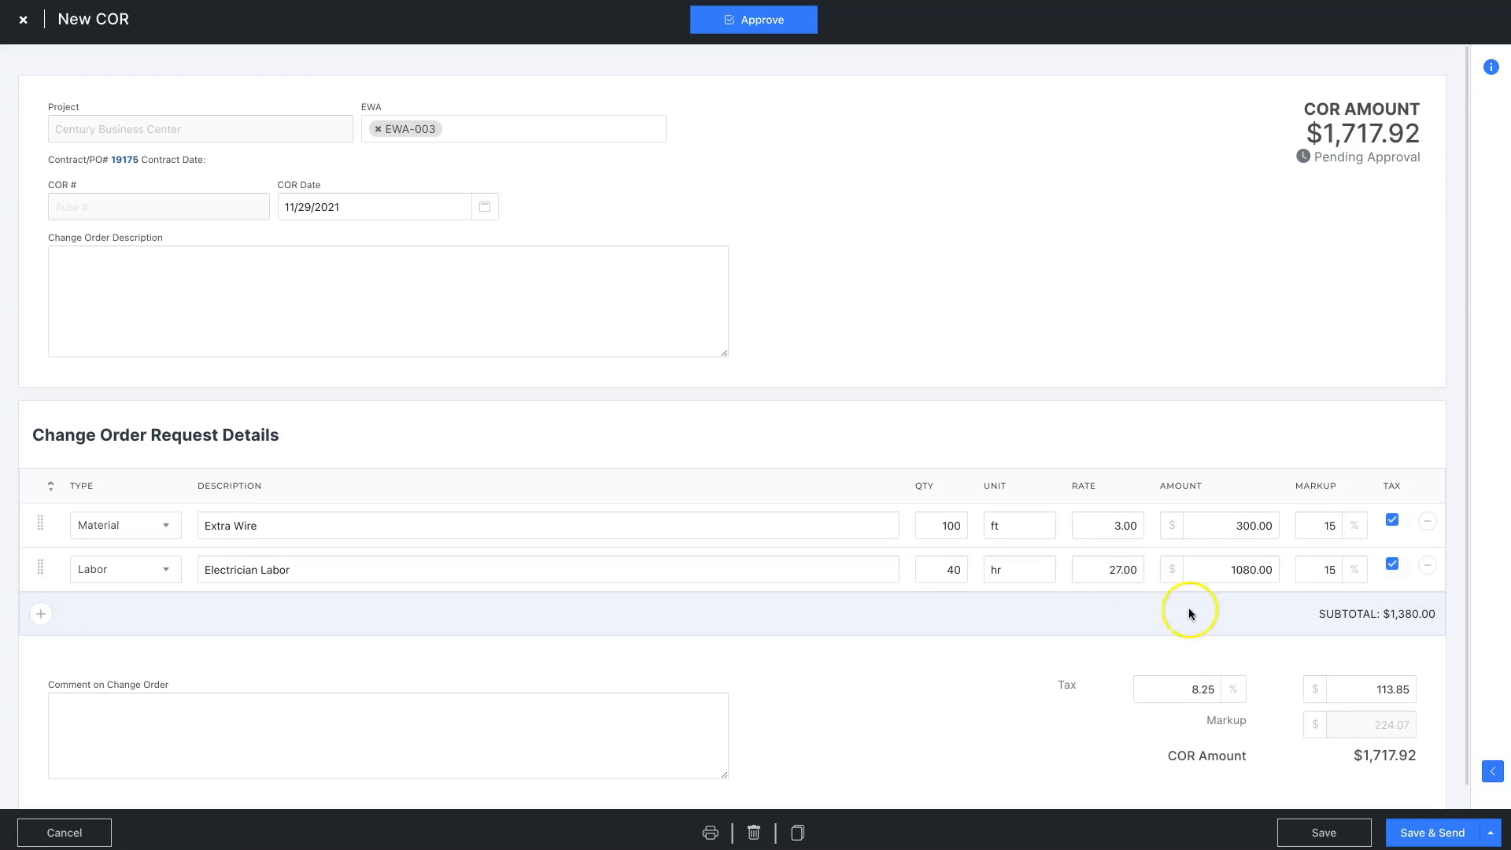
# - Enter "For requested work" as the change order description and save the request
pyautogui.click(280, 299)
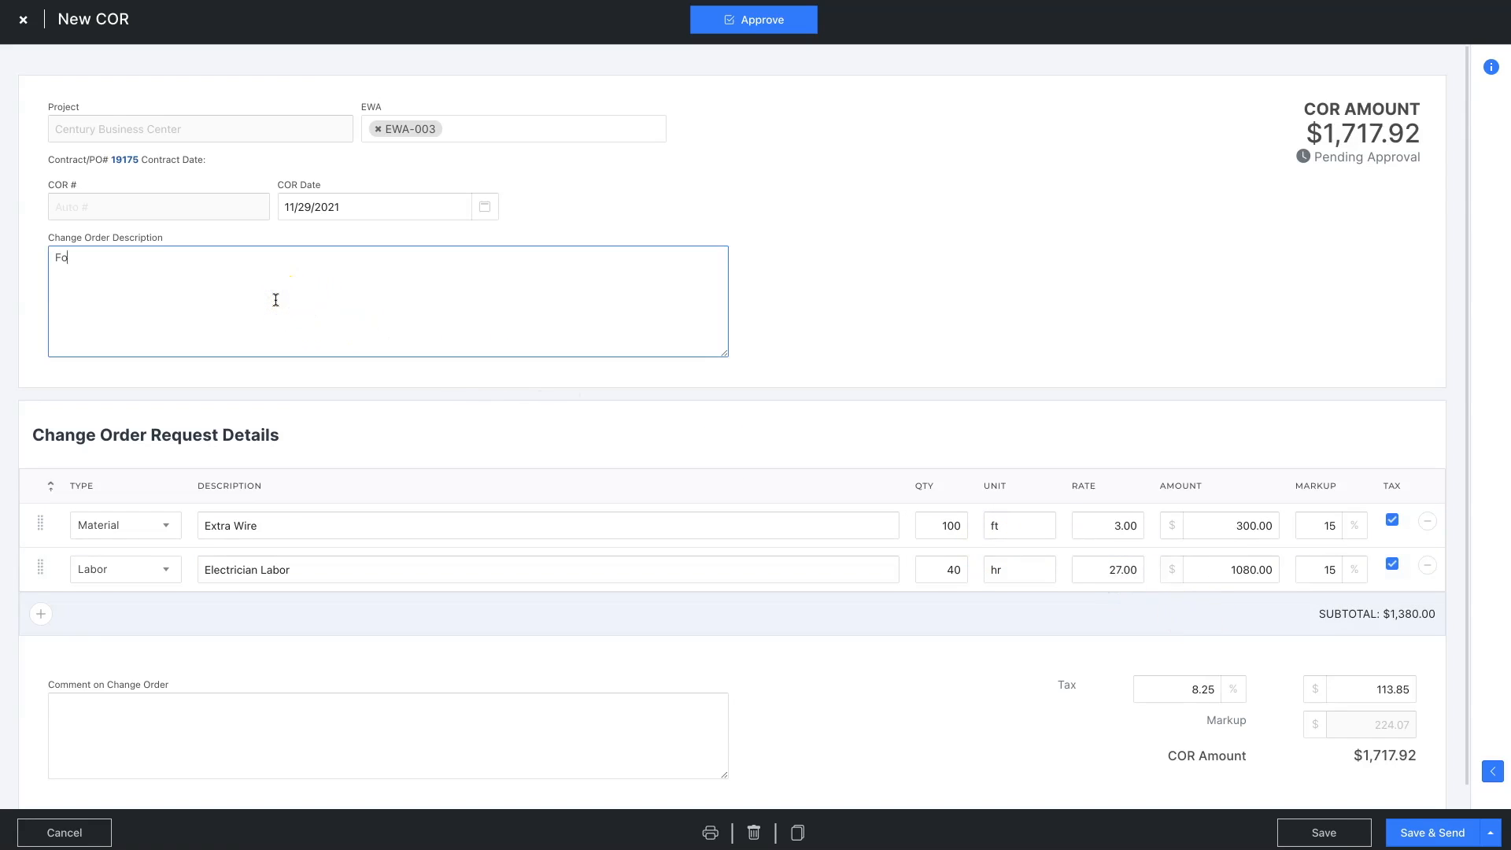
pyautogui.write('For requested work')
pyautogui.scroll(-1, 710, 399)
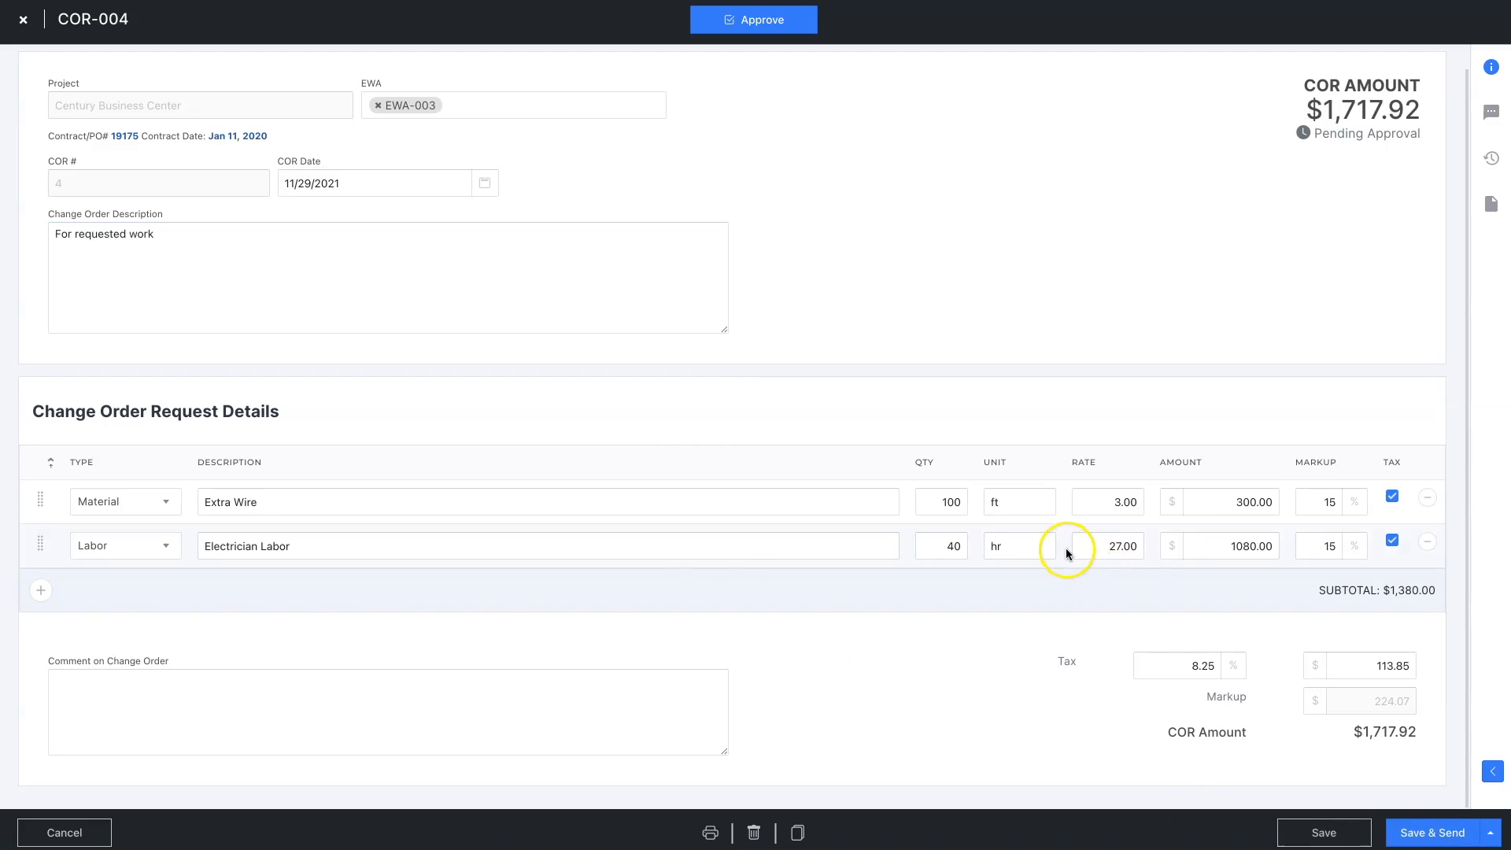
# - Start saving and sending COR-004, select the first listed contact as recipient, and preview the change order request
pyautogui.click(1414, 833)
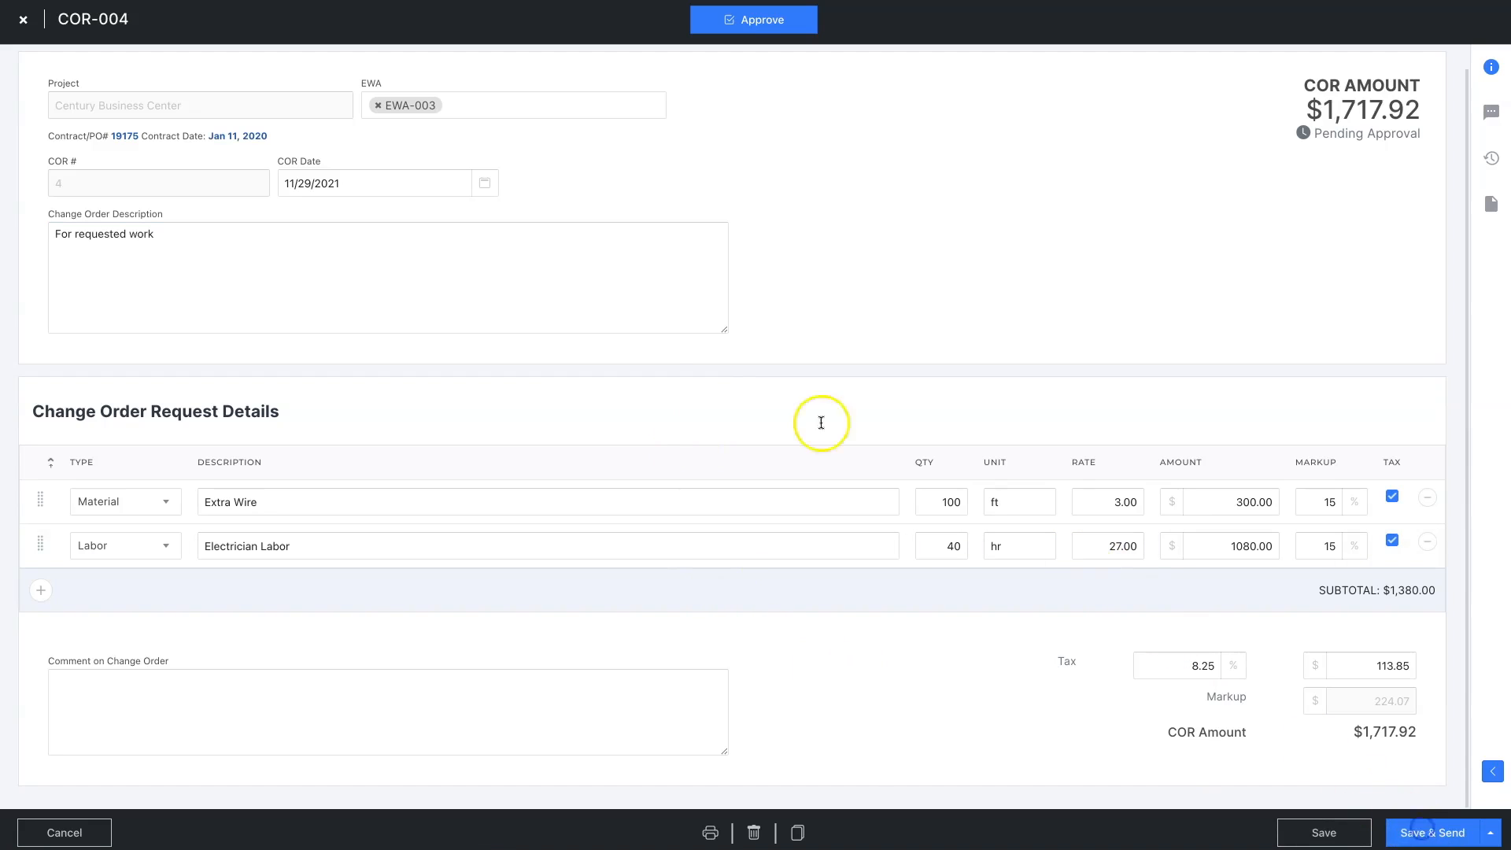
pyautogui.click(575, 161)
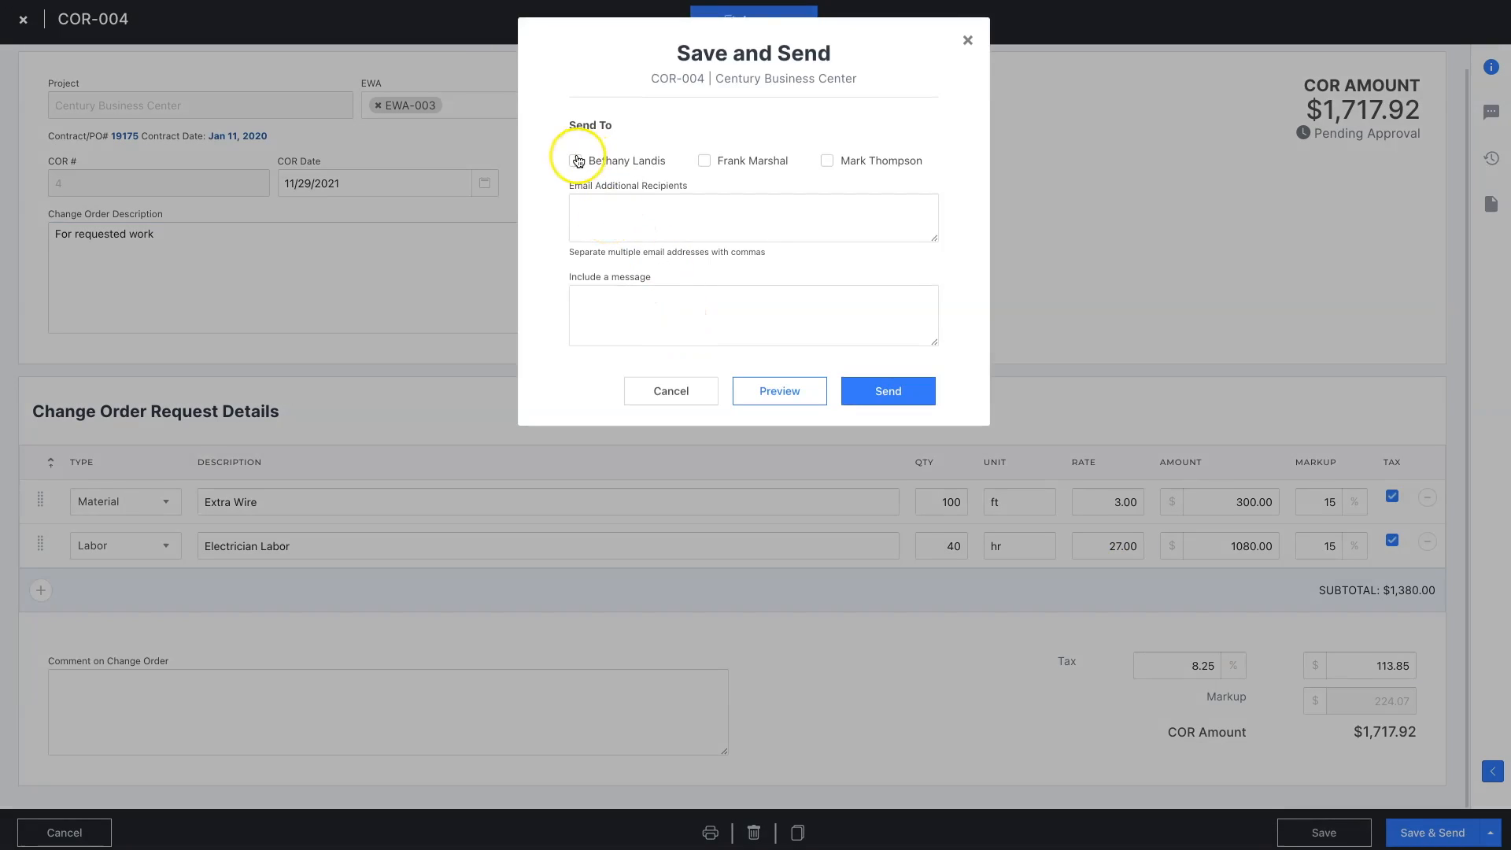
pyautogui.click(776, 391)
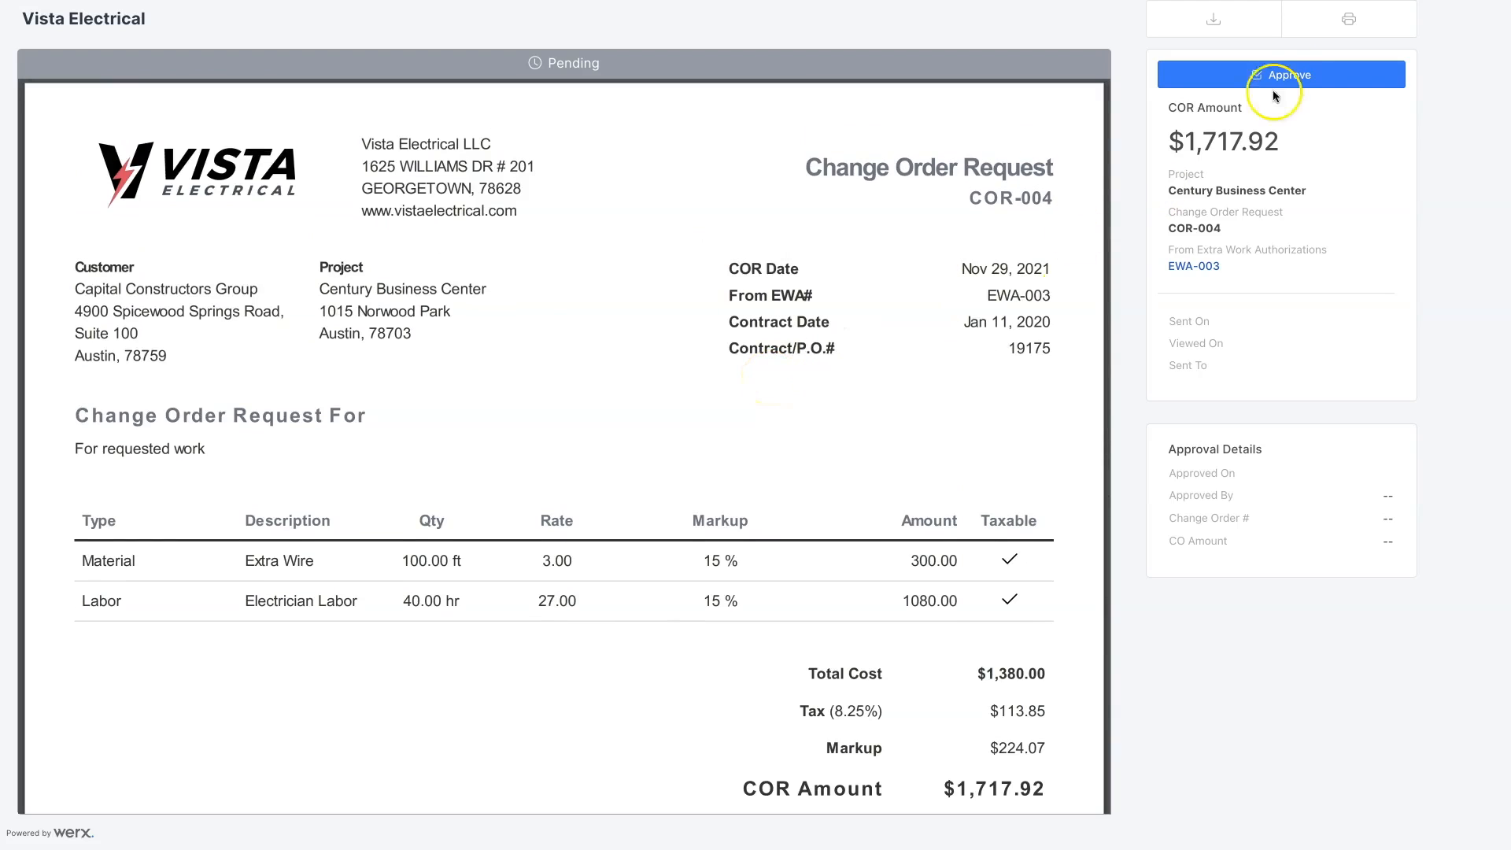
# - Begin approving COR-004 and enter change order number 2000, amount 1,700.00 and the approver's name
pyautogui.click(1287, 76)
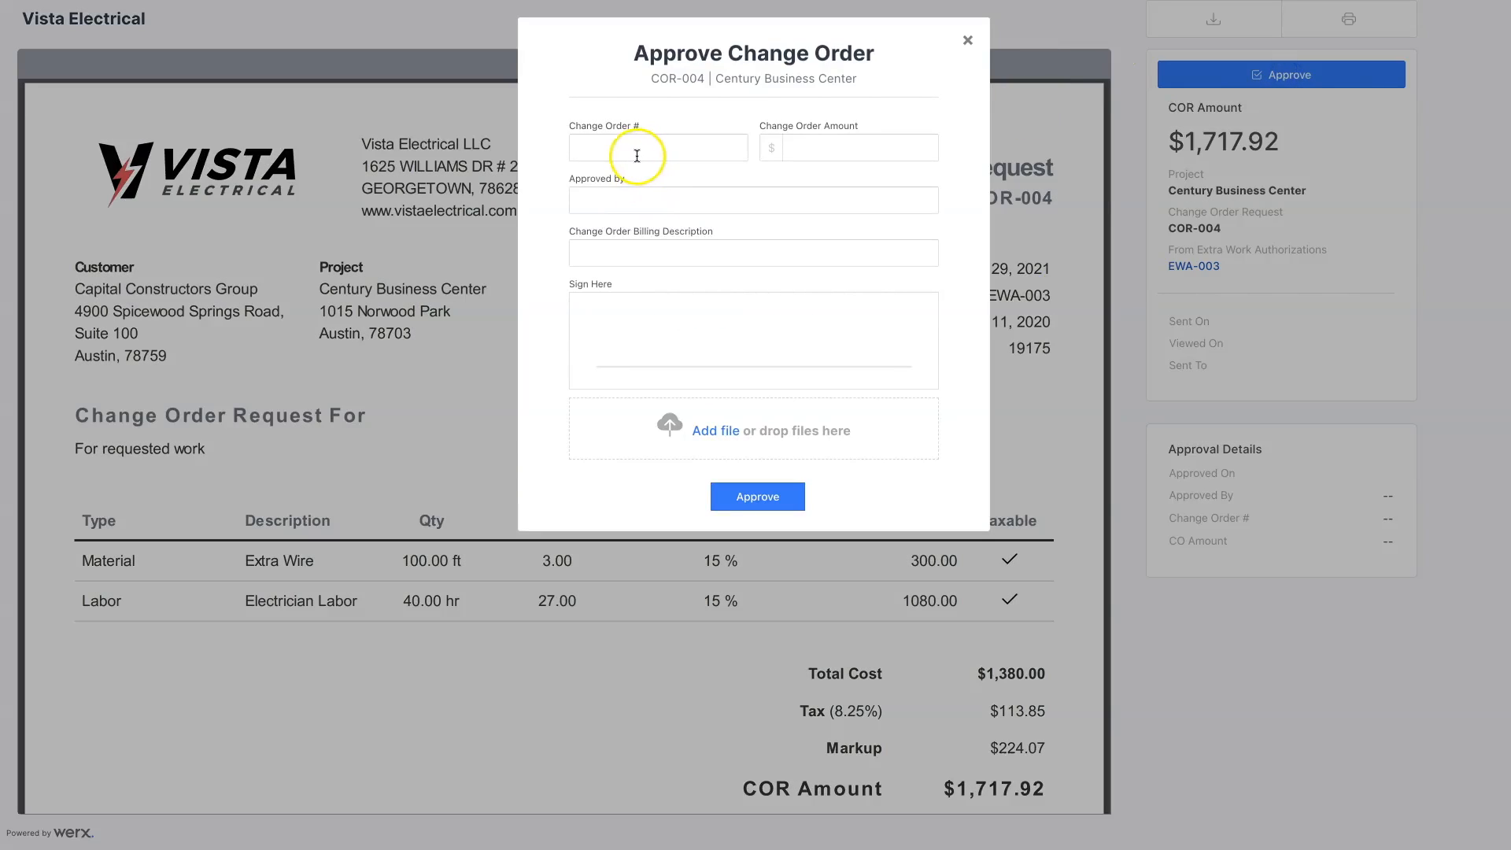
pyautogui.click(634, 151)
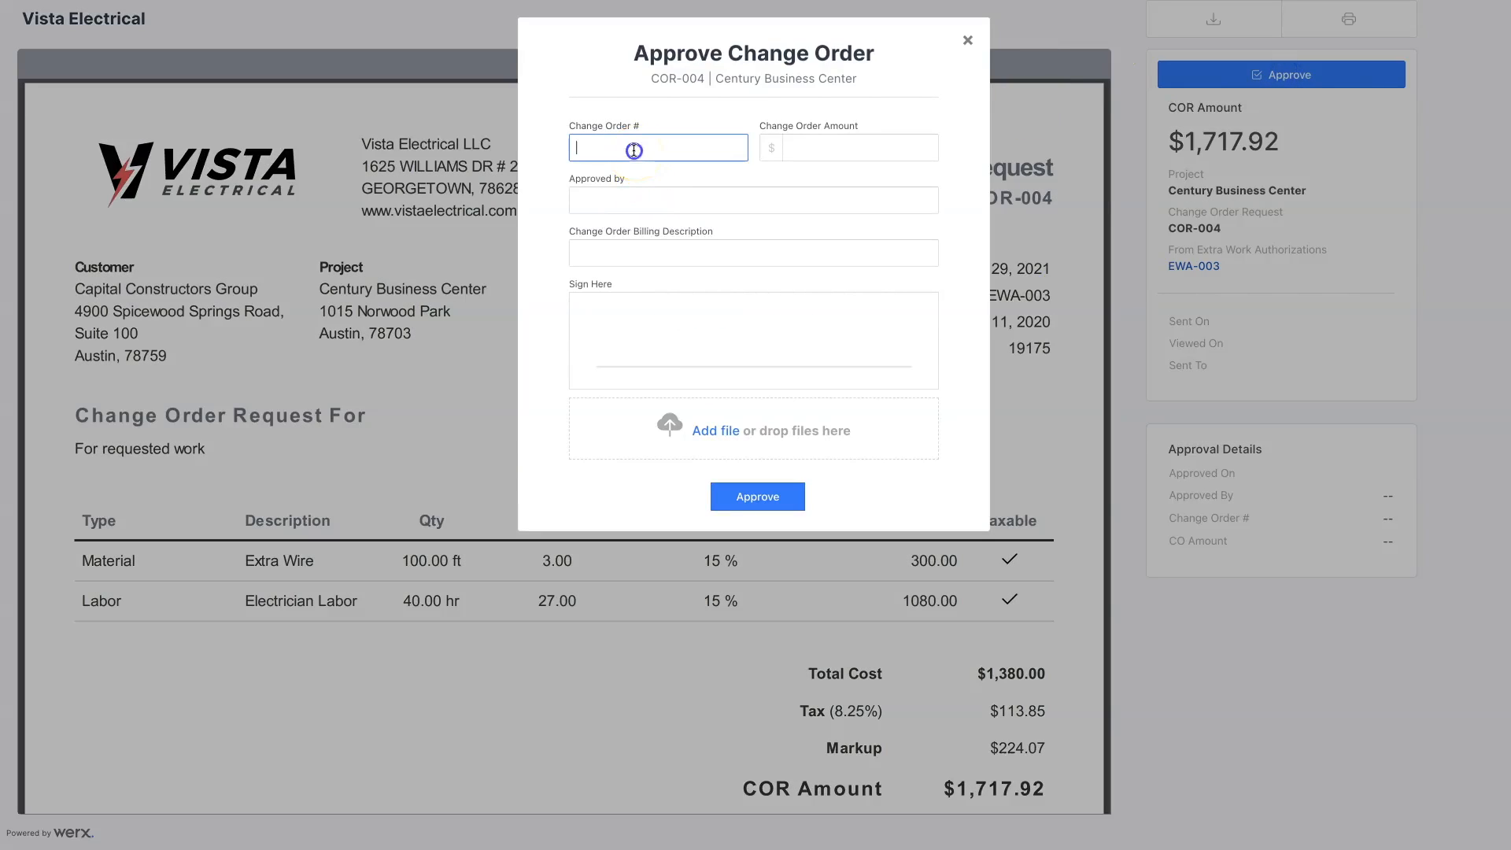
pyautogui.write('2000')
pyautogui.click(825, 148)
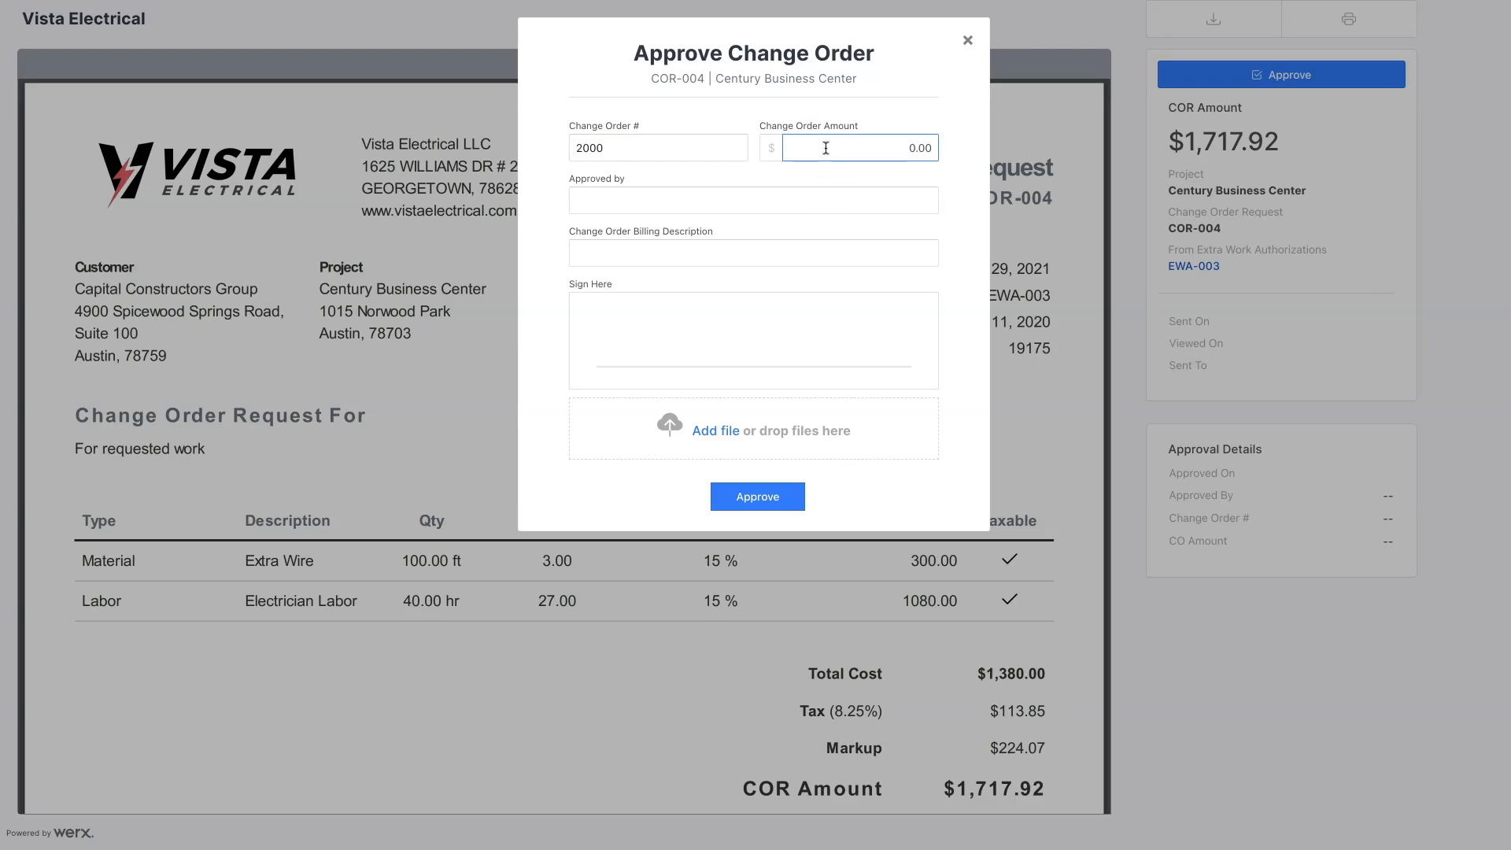
pyautogui.write('1700')
pyautogui.click(617, 203)
pyautogui.write('Mr. Smith')
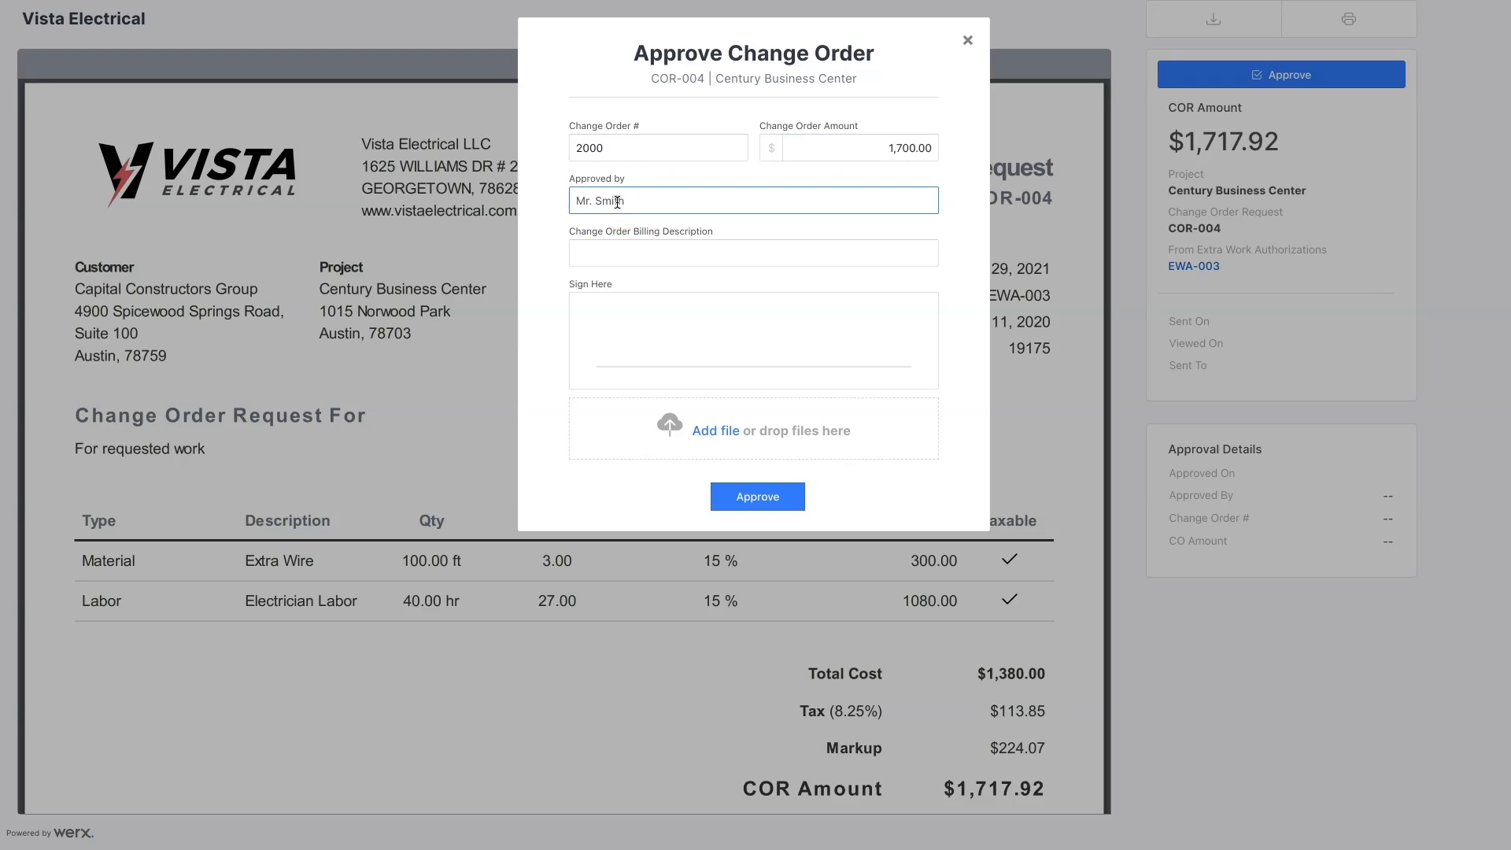
# - Enter "For Adding Work" as the billing description, draw a signature, and approve the change order
pyautogui.click(626, 251)
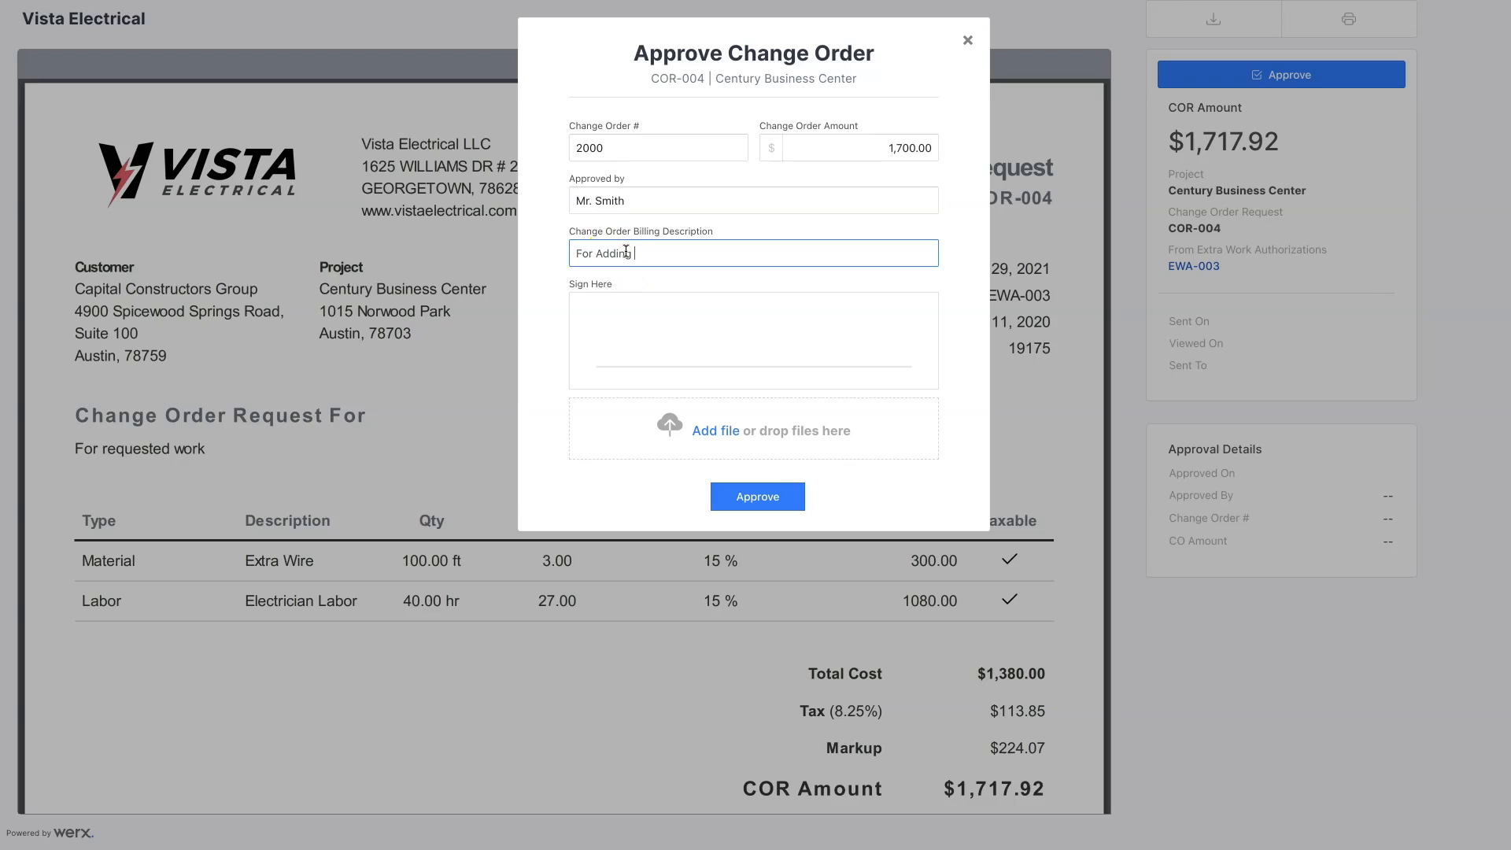
pyautogui.click(629, 321)
pyautogui.moveTo(623, 321)
pyautogui.mouseDown()
pyautogui.moveTo(712, 305)
pyautogui.moveTo(858, 354)
pyautogui.mouseUp()
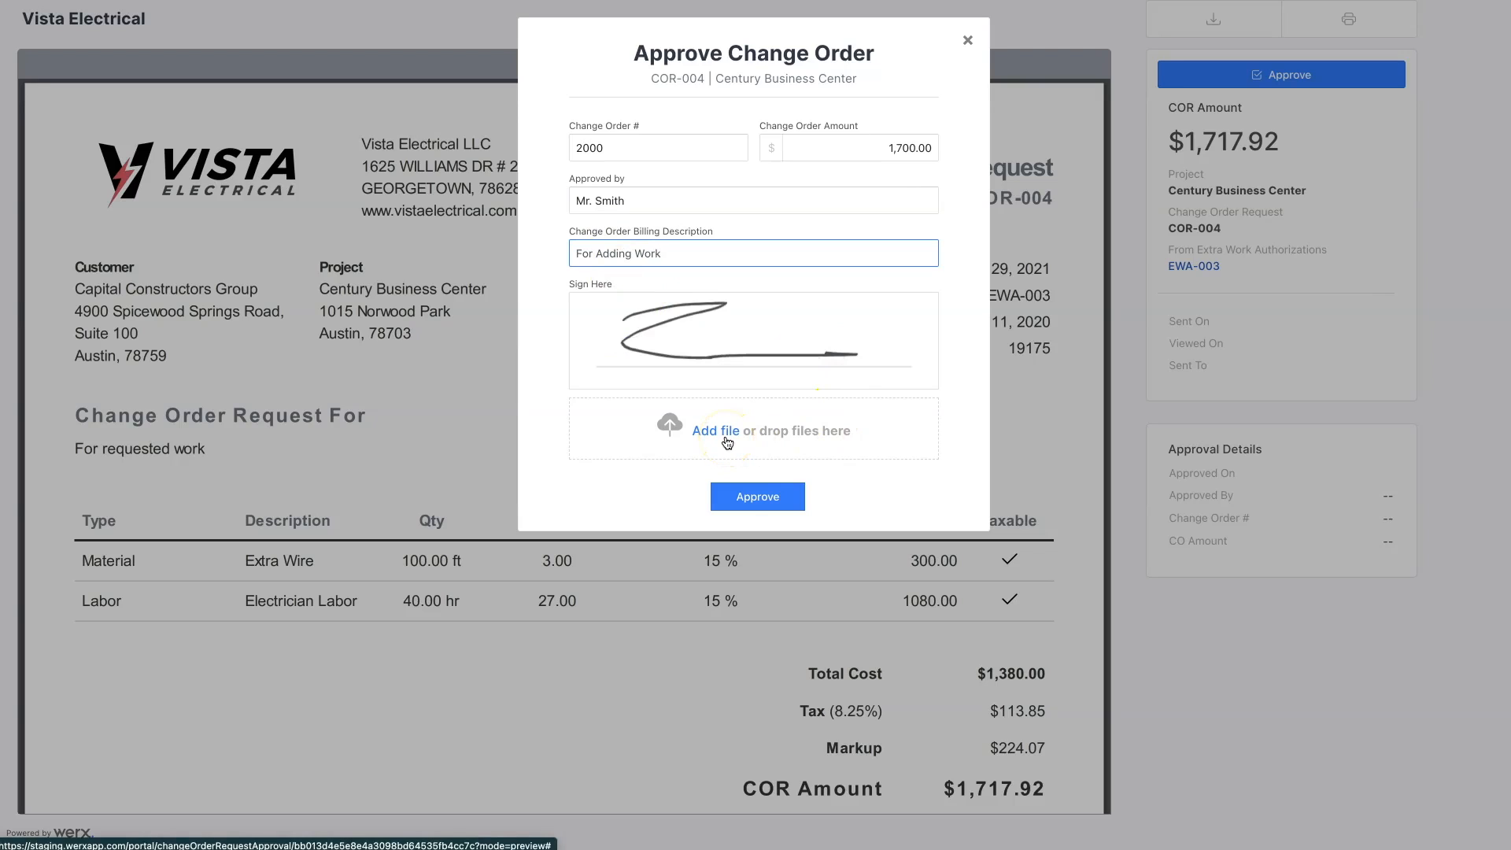
pyautogui.click(757, 498)
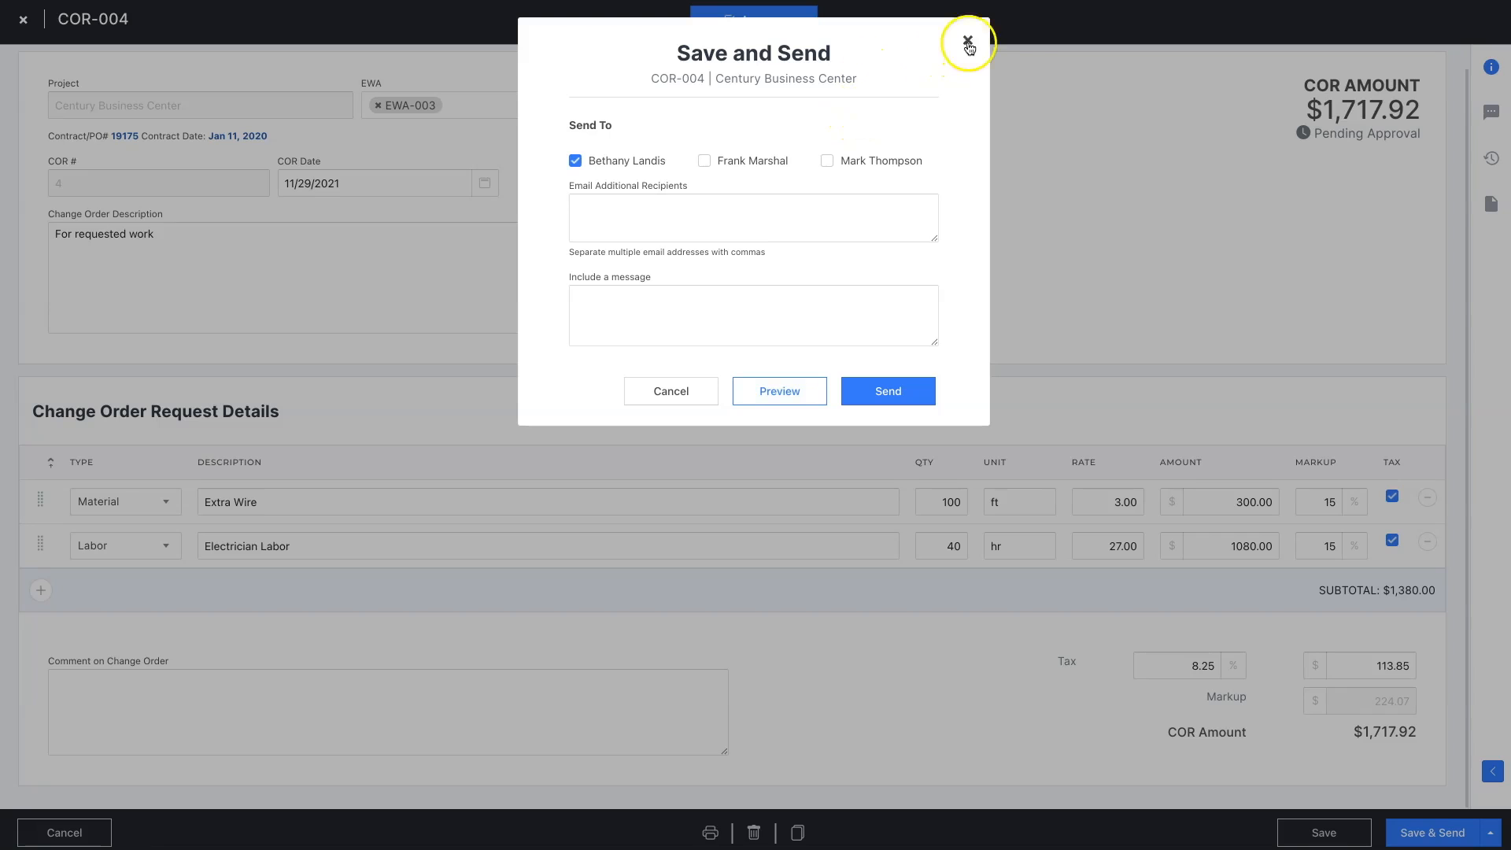
# - Leave COR-004 without sending it and review the change order made from it in the project's Change Orders list
pyautogui.click(969, 41)
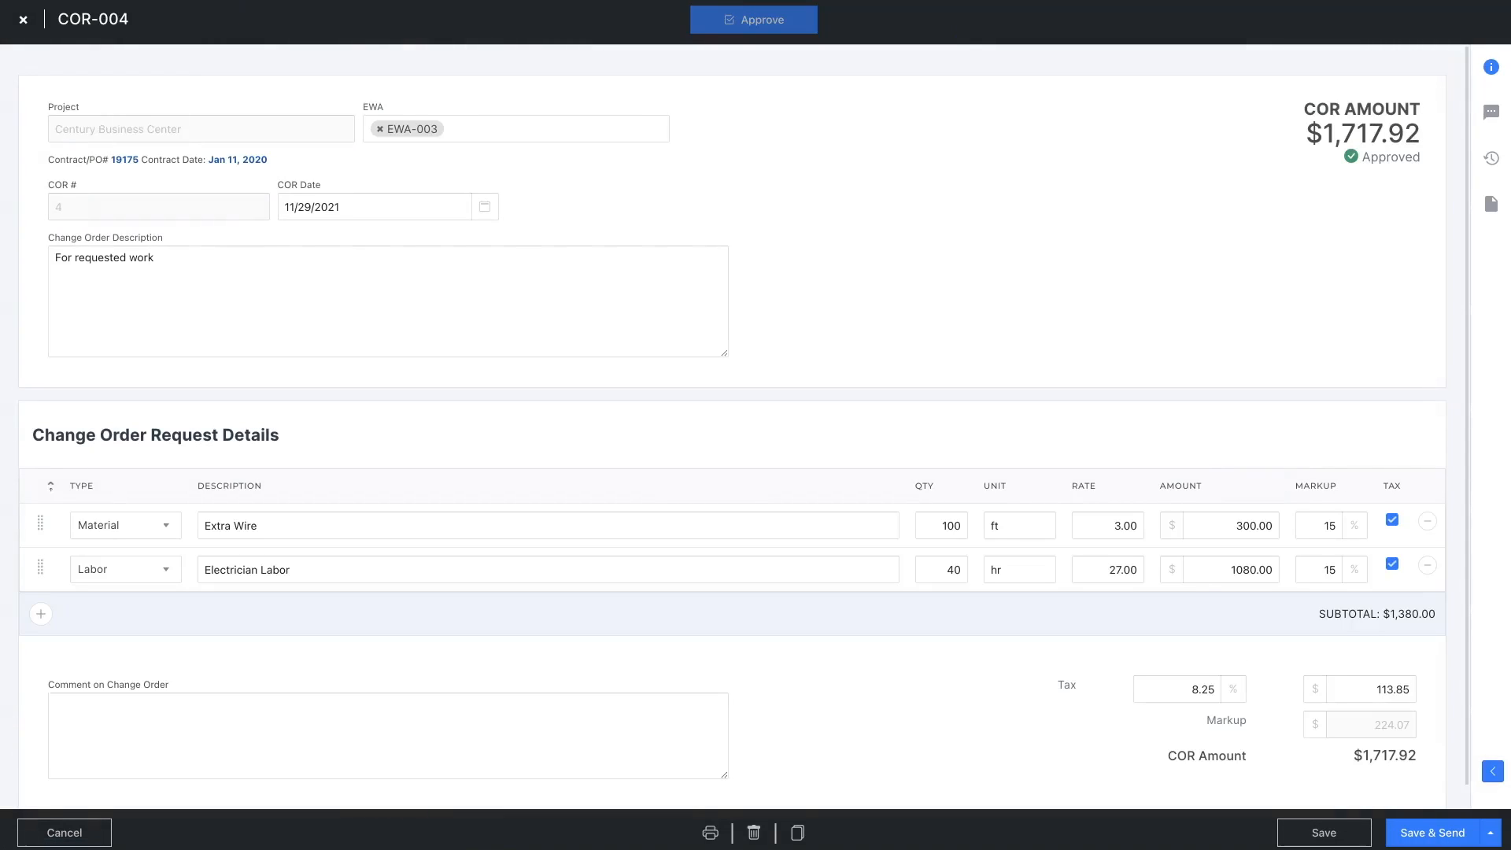
pyautogui.click(24, 24)
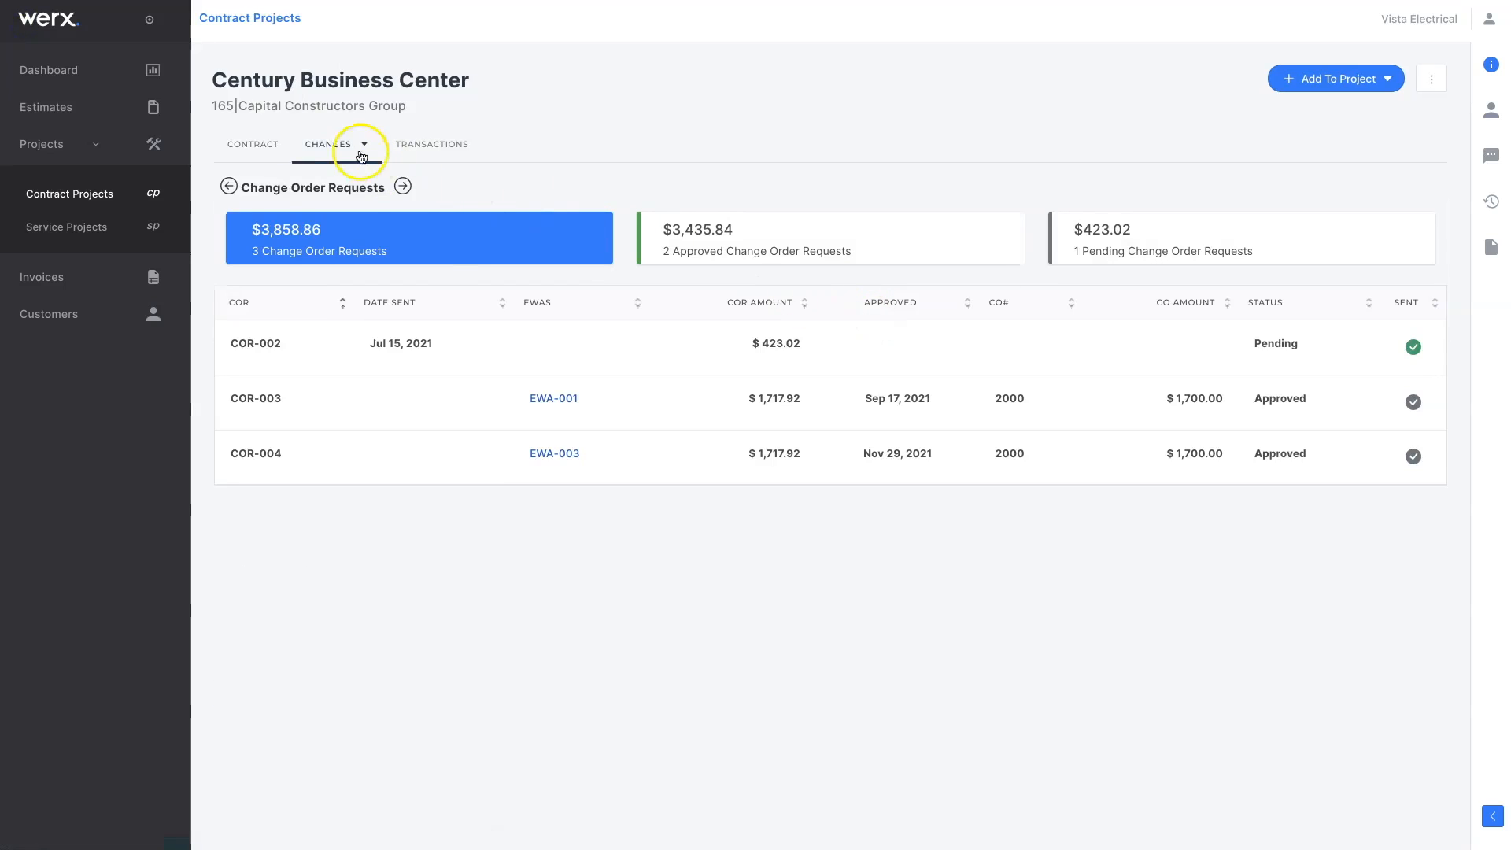
pyautogui.click(361, 156)
pyautogui.click(352, 233)
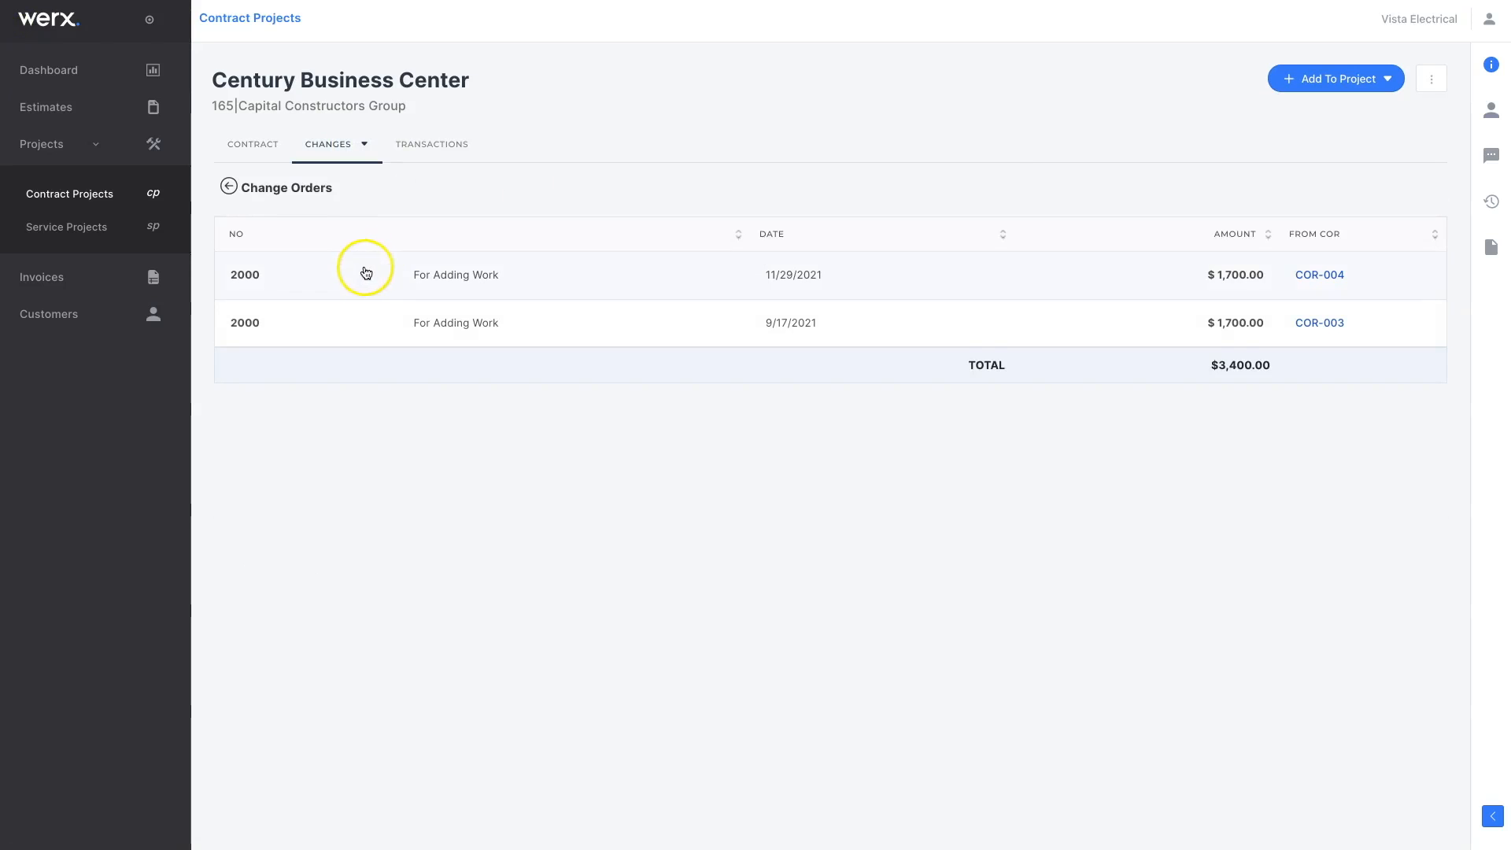
pyautogui.click(539, 280)
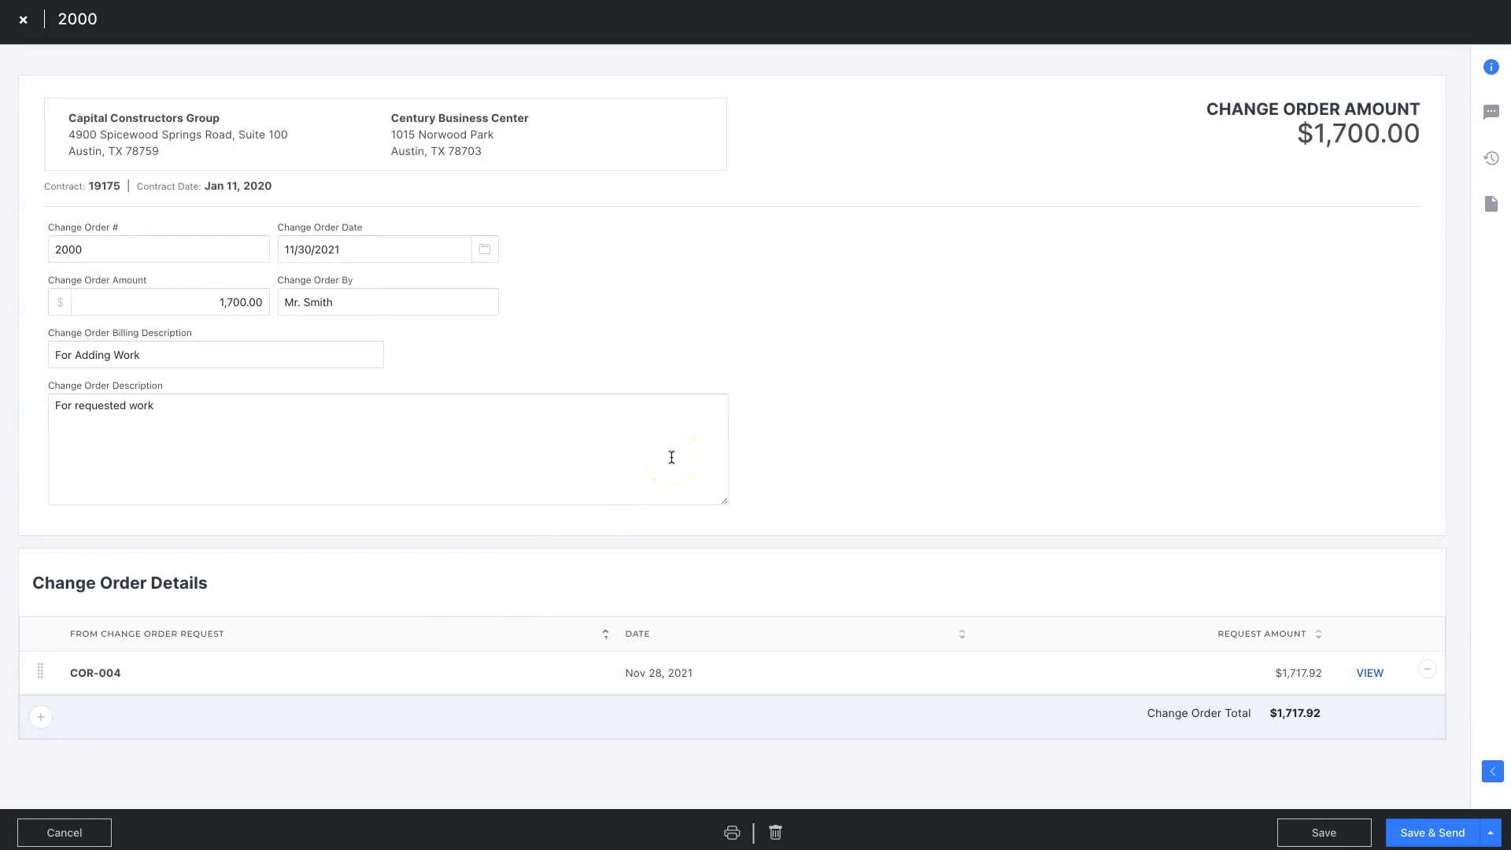
pyautogui.click(23, 19)
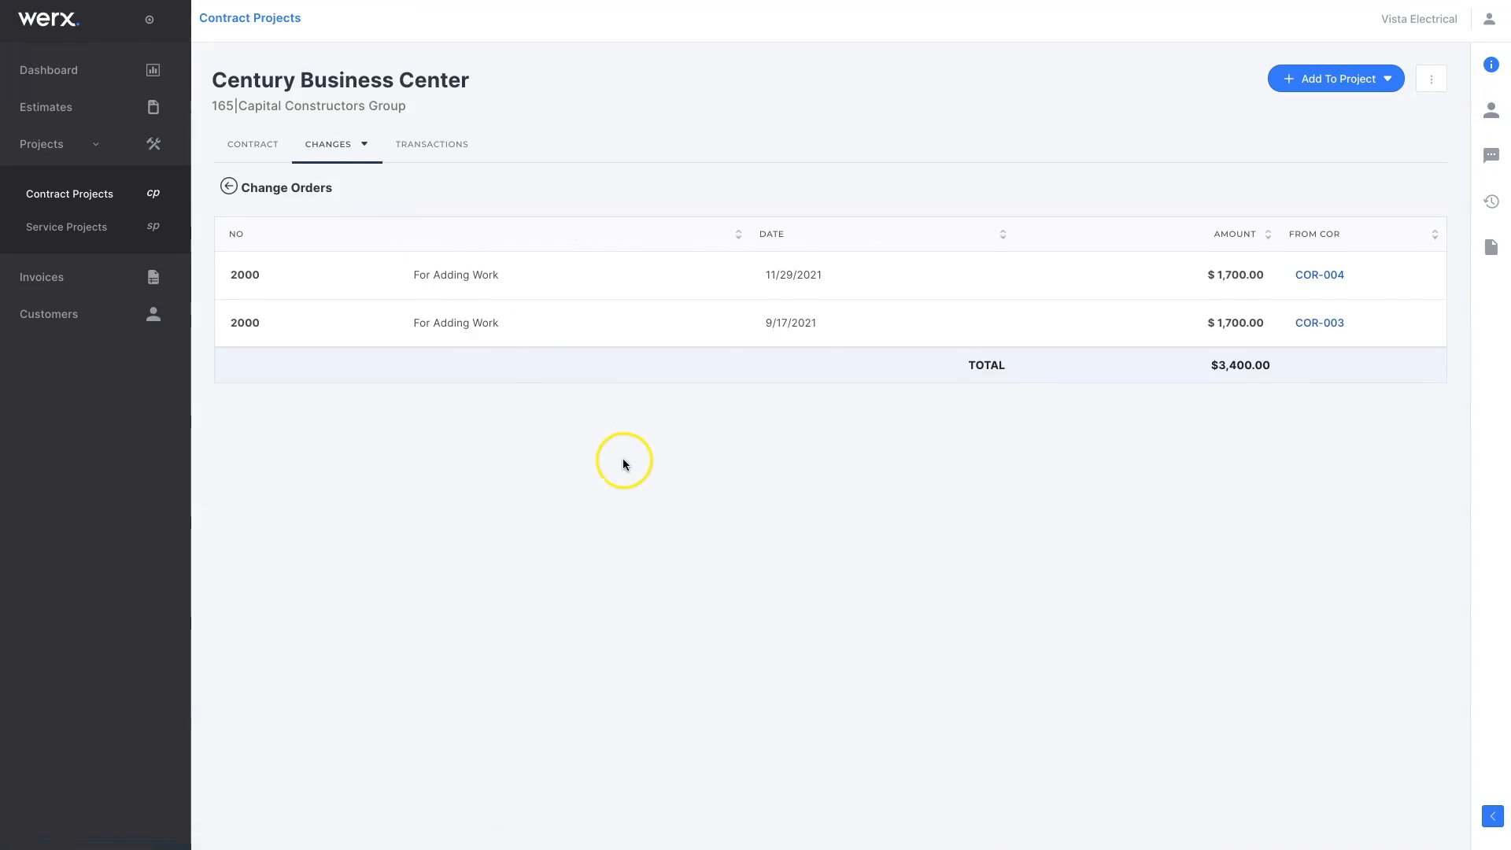
# - Examine the project's contract summary, schedule of values and change orders
pyautogui.click(255, 146)
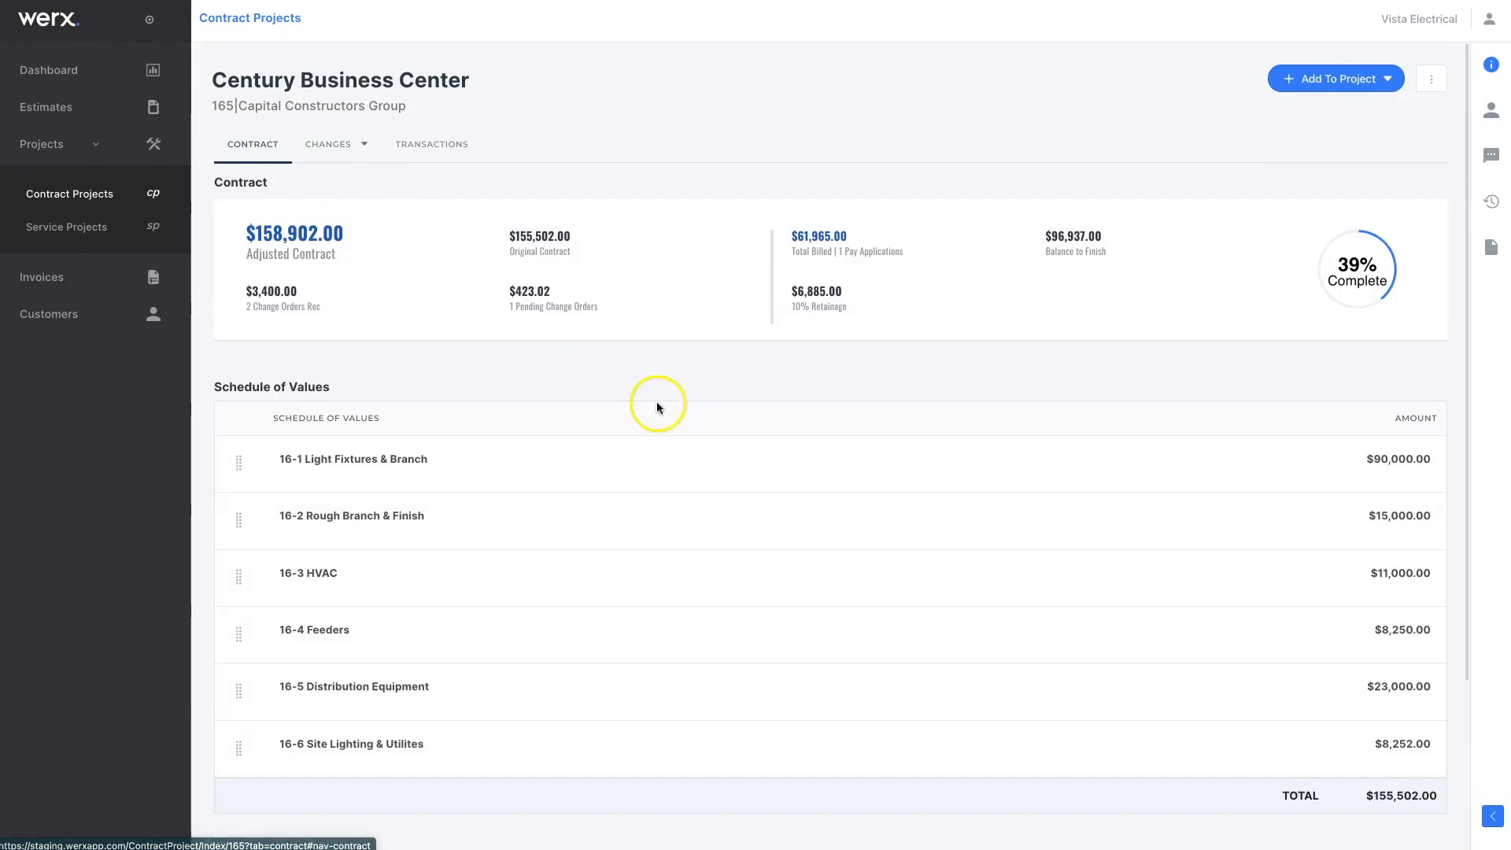
pyautogui.scroll(-3, 658, 401)
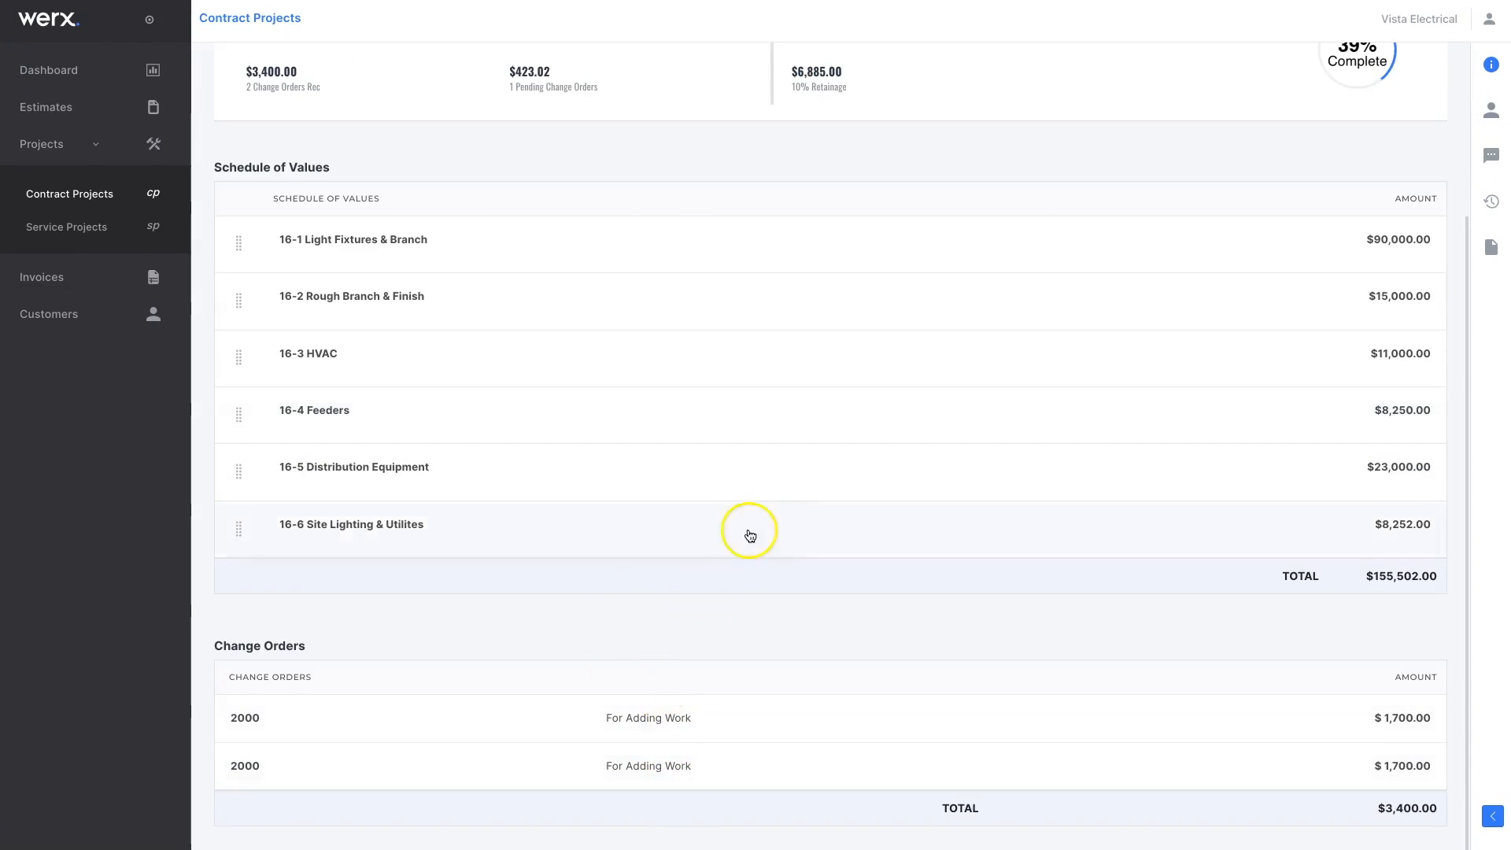
pyautogui.scroll(3, 1263, 141)
# - Open a new pay application for the project, examine its invoice details for the change order lines, and close it
pyautogui.click(1380, 93)
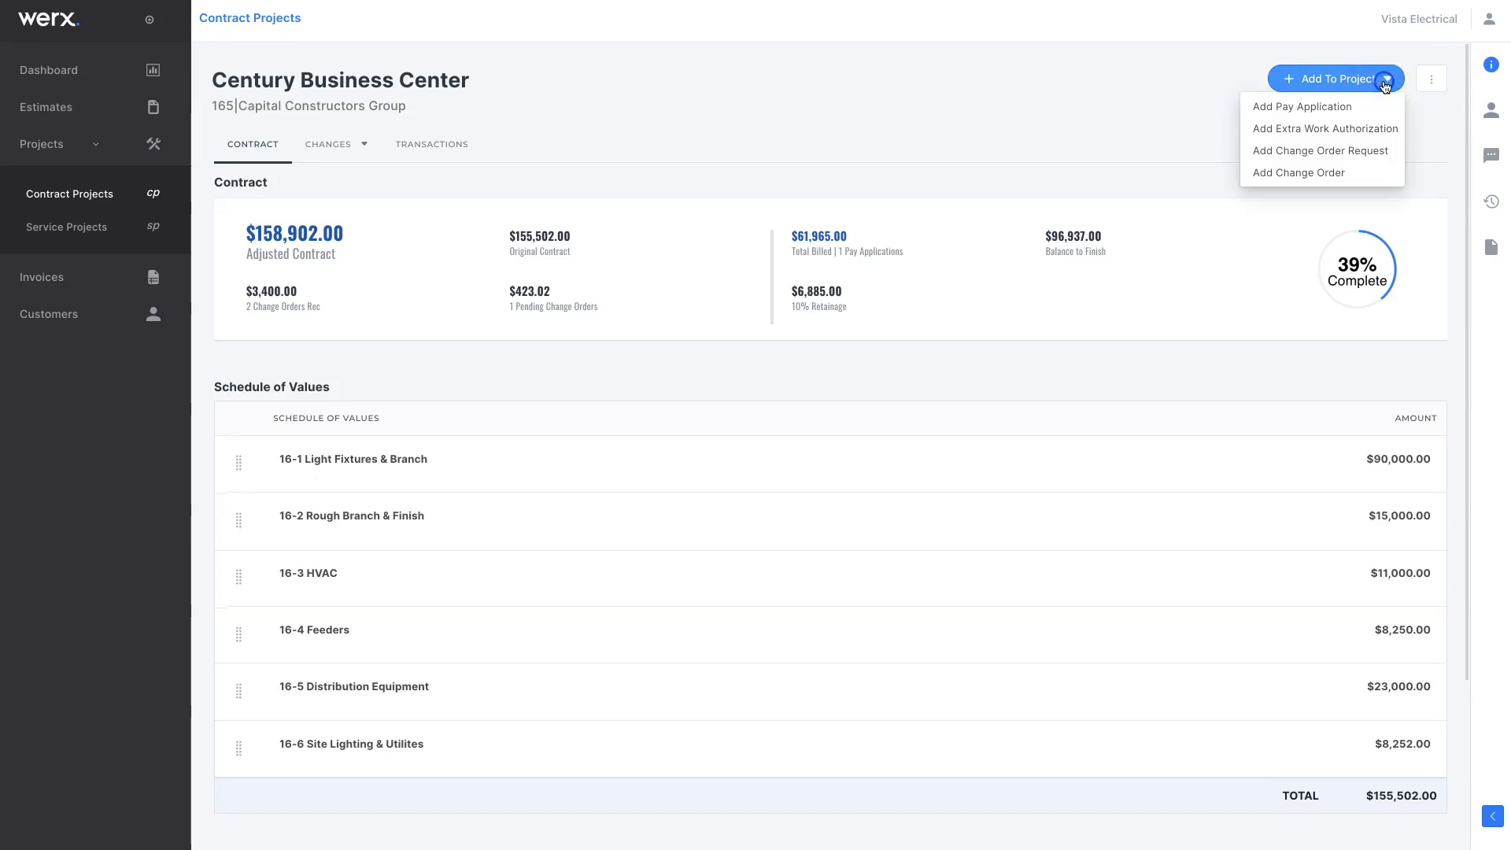
pyautogui.click(1321, 109)
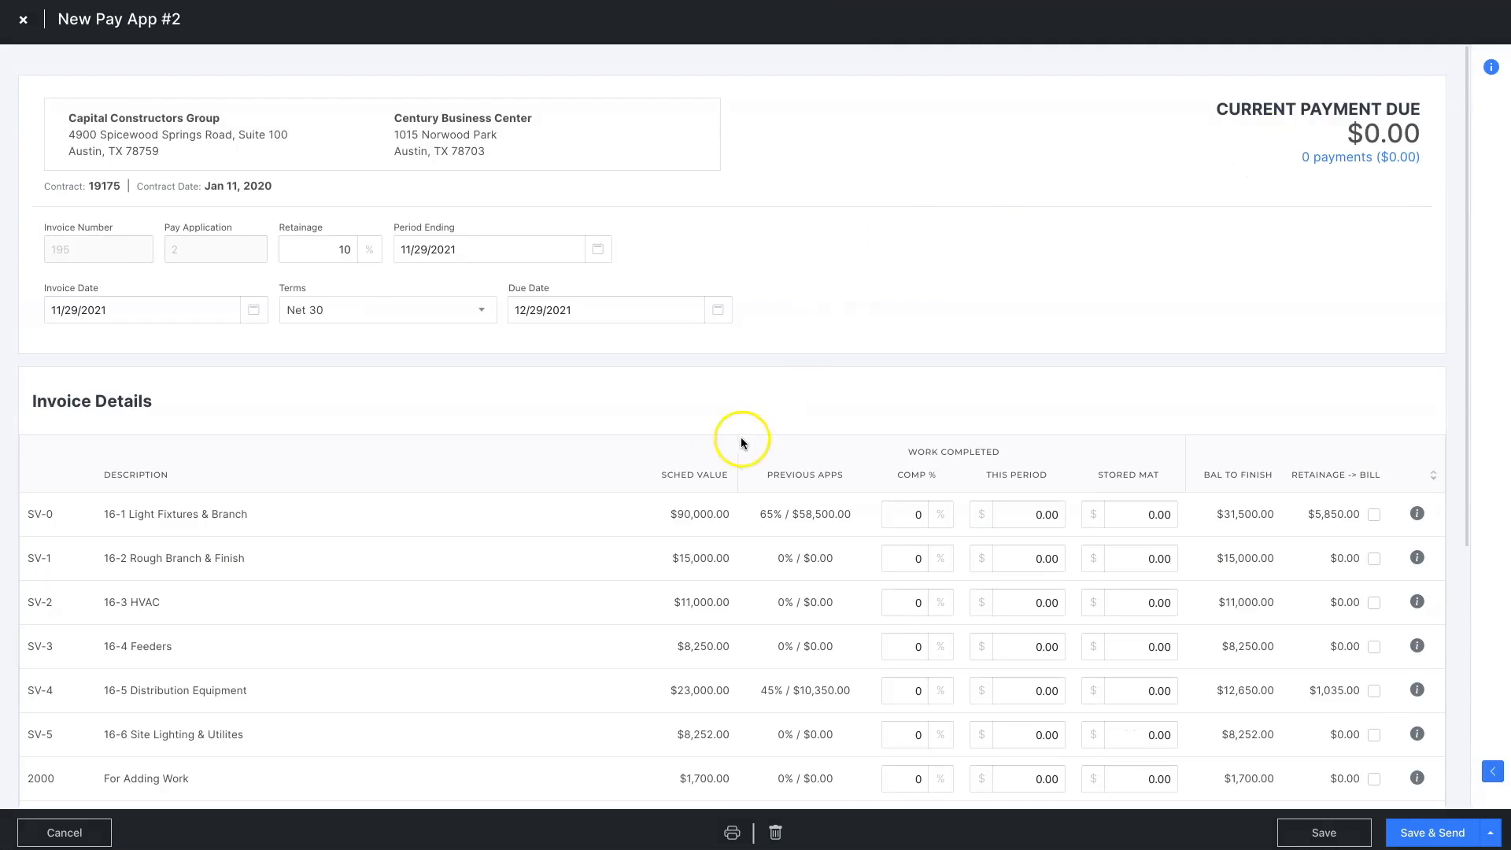
pyautogui.scroll(-3, 733, 438)
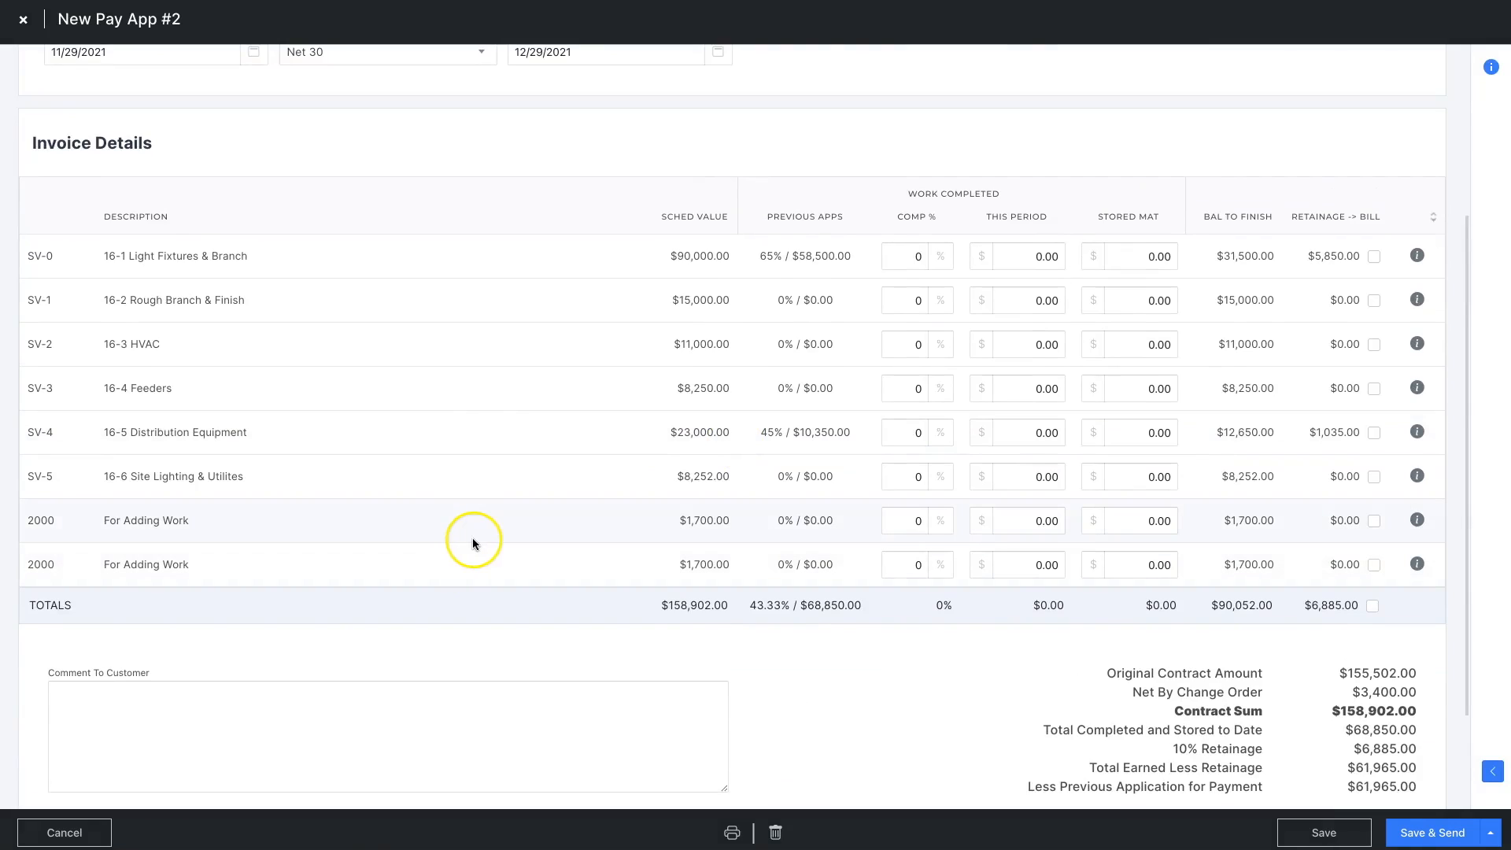
pyautogui.scroll(4, 576, 565)
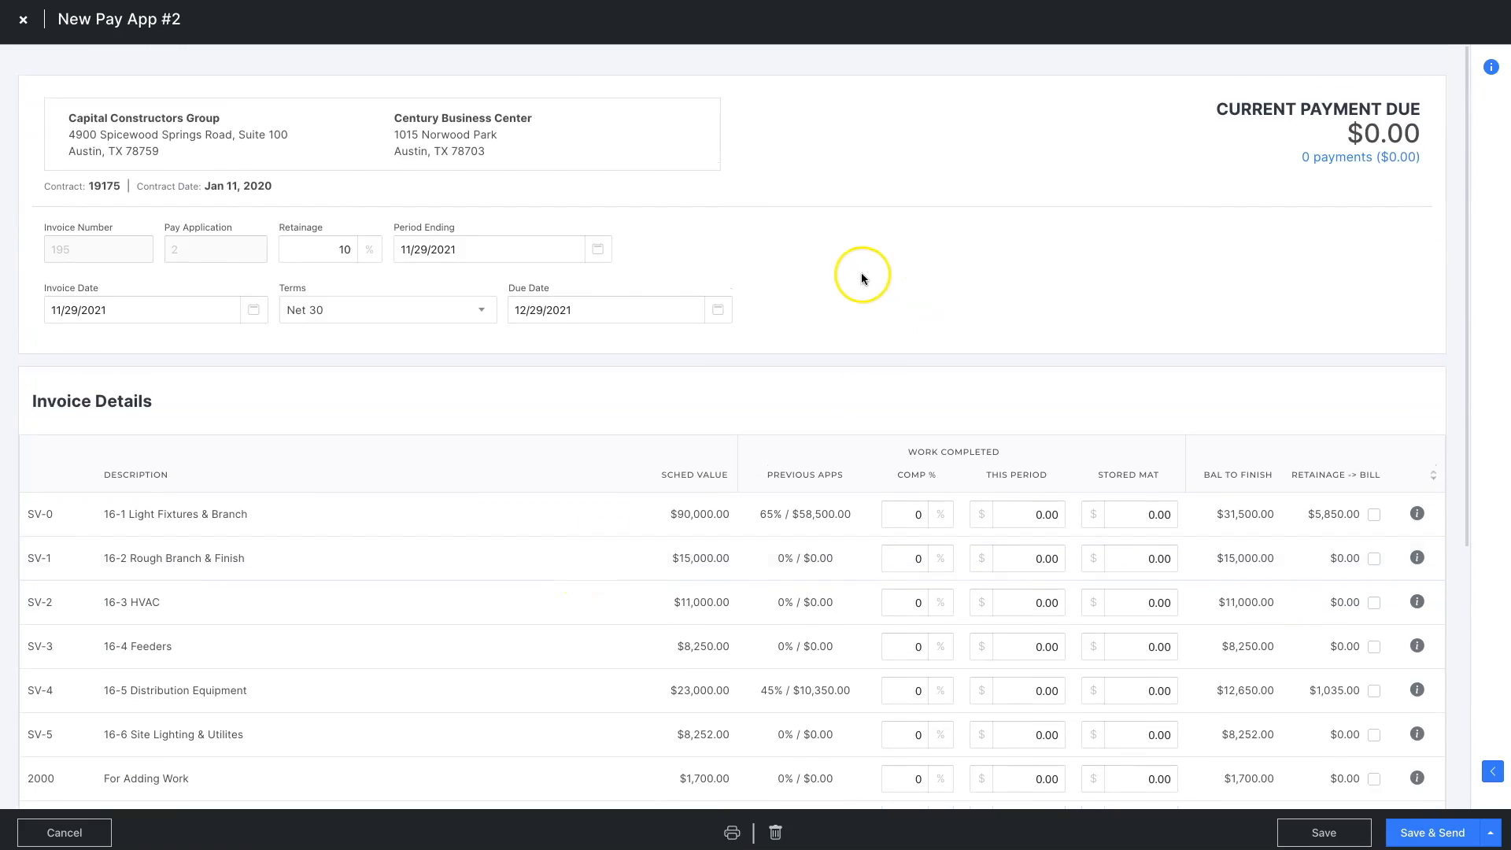
pyautogui.click(23, 21)
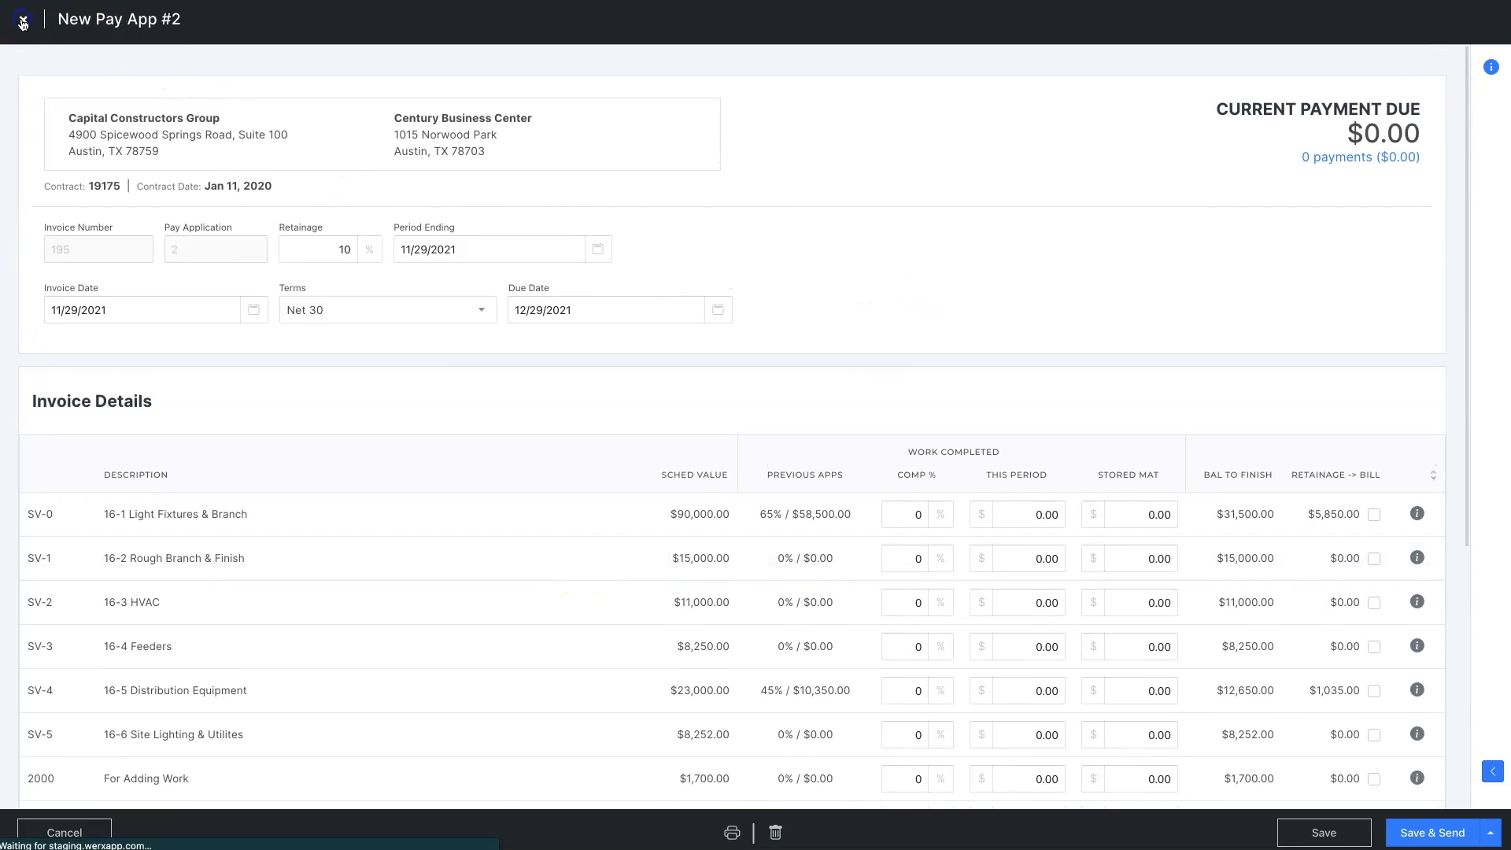